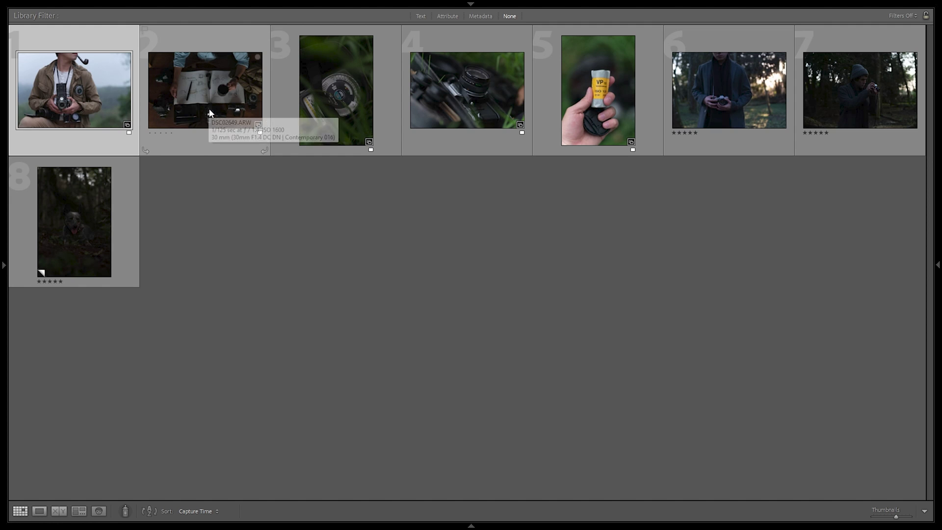
# - Select DSC08986.ARW, the man in a coat holding a camera among trees
pyautogui.click(91, 238)
pyautogui.keyDown('shift'); pyautogui.click(858, 146); pyautogui.keyUp('shift')
pyautogui.click(812, 222)
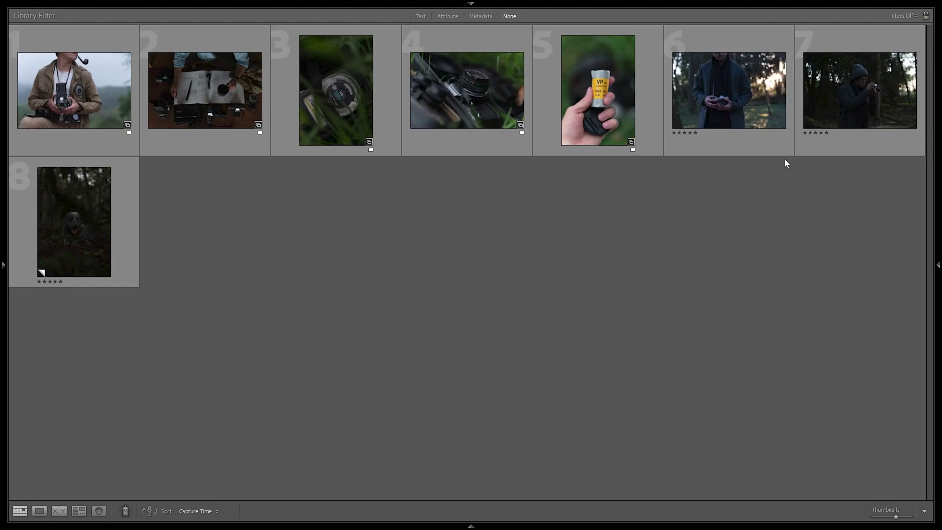
pyautogui.click(748, 91)
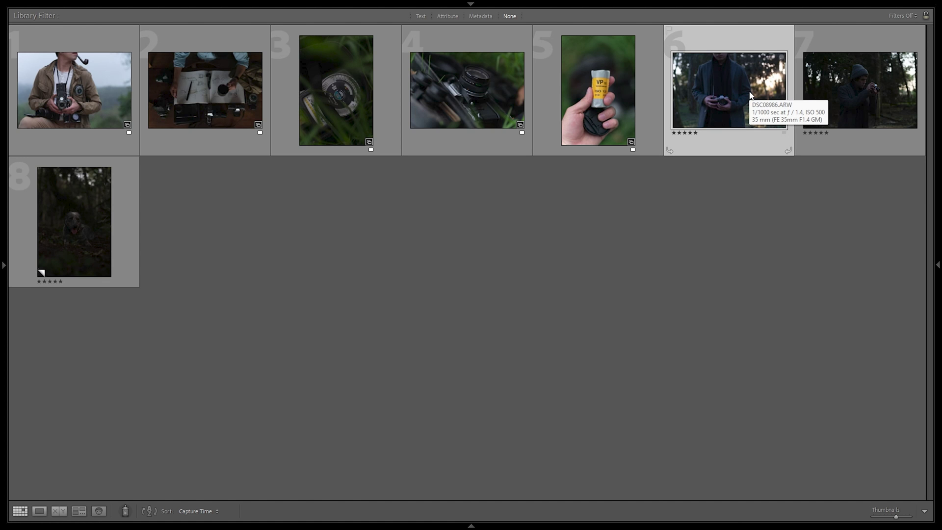
# - In Develop, set Highlights −43, Shadows +23, Whites −24 and drop Vibrance to −32
pyautogui.press('d')
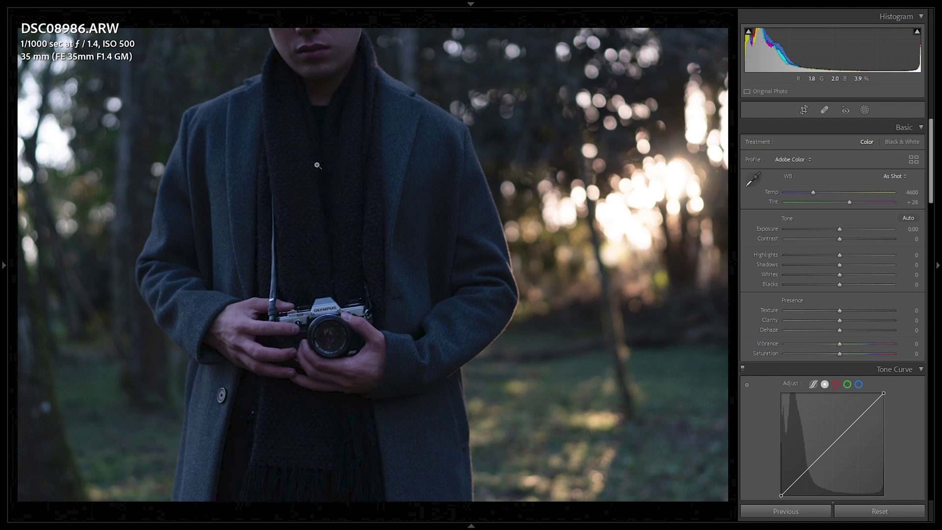
pyautogui.moveTo(931, 167)
pyautogui.mouseDown()
pyautogui.moveTo(931, 182)
pyautogui.moveTo(938, 172)
pyautogui.mouseUp()
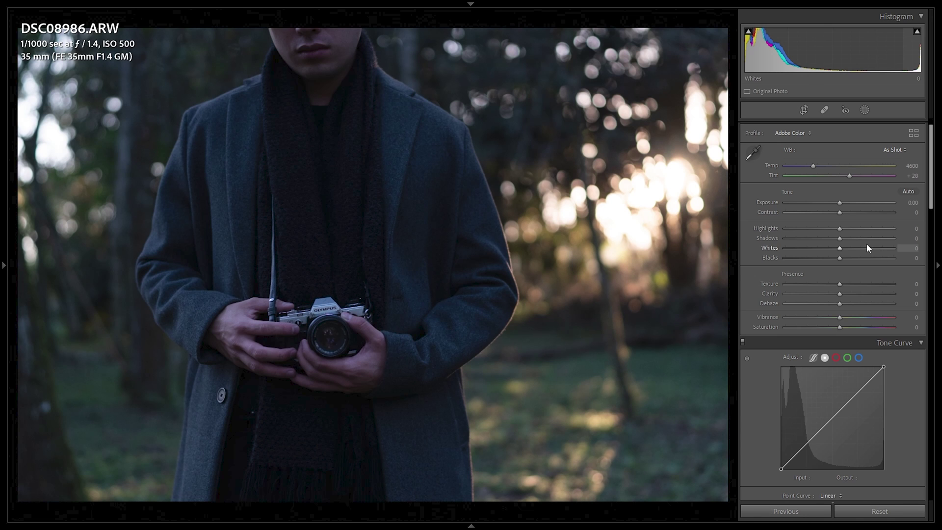
pyautogui.moveTo(839, 229); pyautogui.dragTo(817, 222)
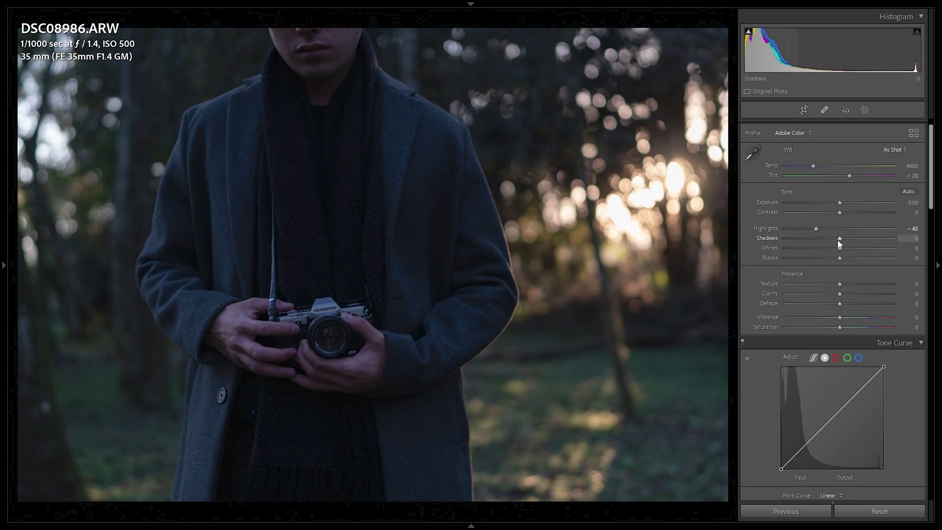
pyautogui.moveTo(841, 239)
pyautogui.mouseDown()
pyautogui.moveTo(865, 238)
pyautogui.moveTo(853, 239)
pyautogui.mouseUp()
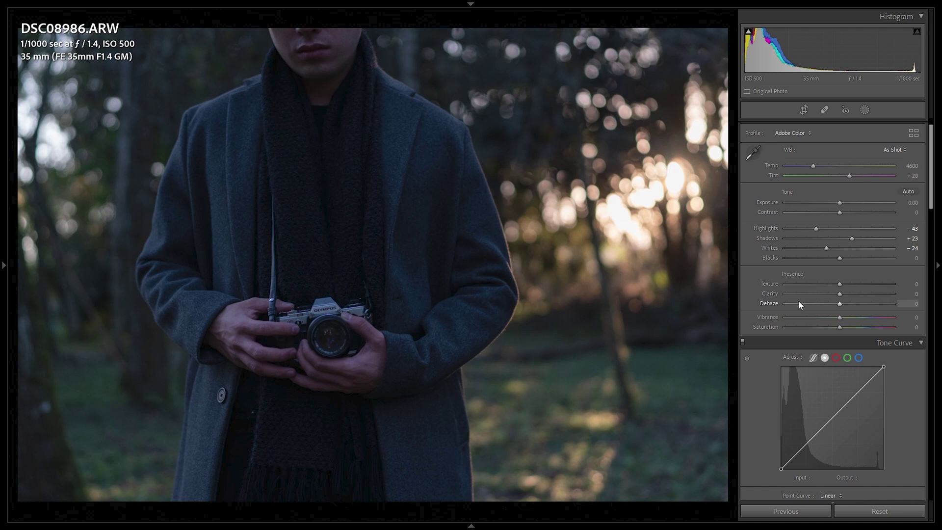
pyautogui.moveTo(848, 295); pyautogui.dragTo(886, 285)
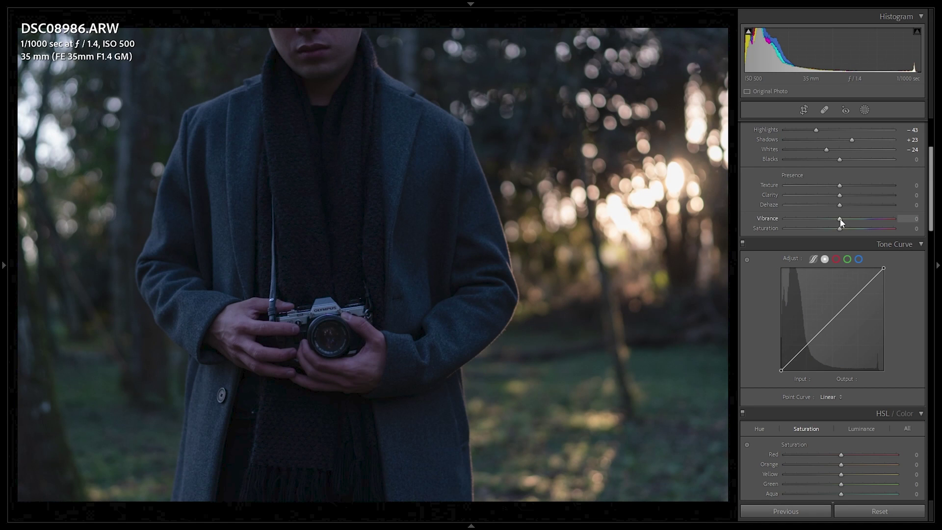
pyautogui.moveTo(840, 221); pyautogui.dragTo(740, 202)
# - Reset Vibrance from −32 and set it to −4 to restore most colour
pyautogui.scroll(-5, 834, 295)
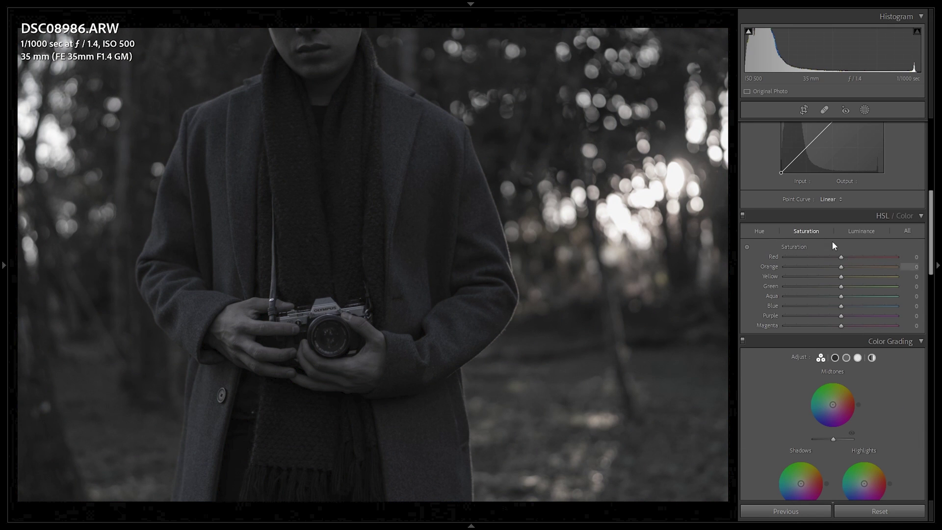
pyautogui.scroll(-5, 843, 262)
pyautogui.scroll(-5, 843, 262)
pyautogui.scroll(10, 835, 396)
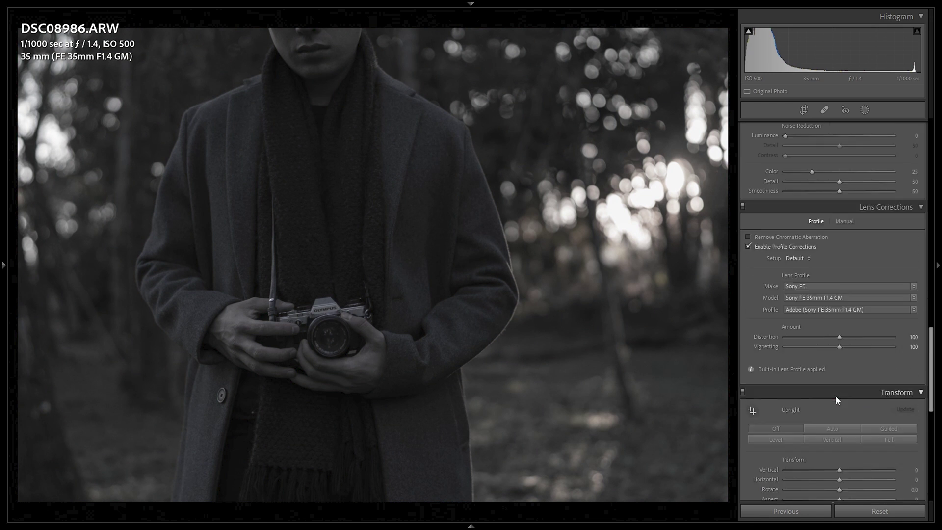
pyautogui.scroll(5, 853, 363)
pyautogui.doubleClick(841, 295)
pyautogui.moveTo(840, 296); pyautogui.dragTo(837, 296)
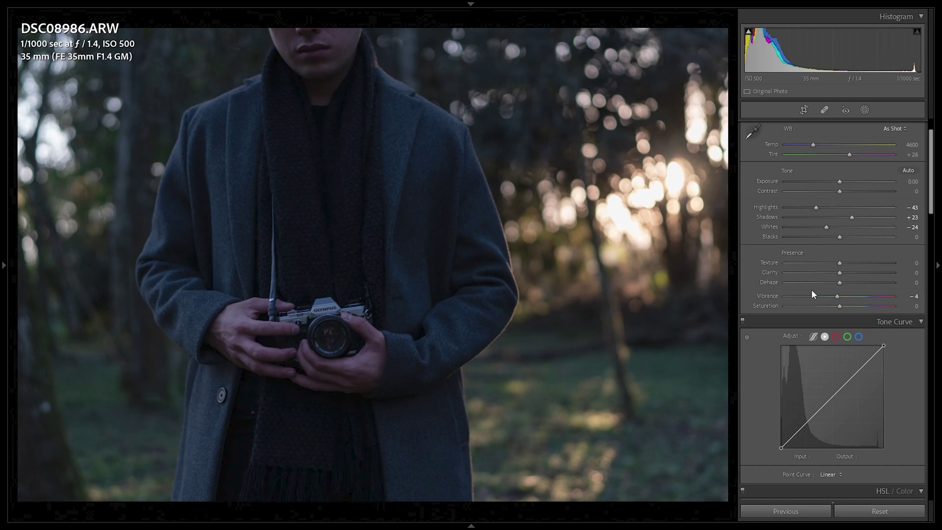
pyautogui.scroll(-3, 853, 271)
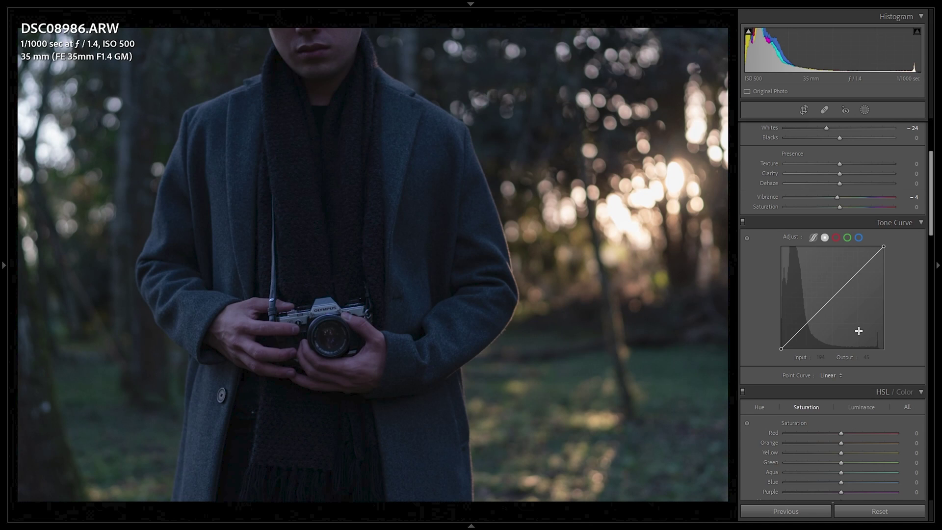
# - Add two tone curve points, lift the darks, fade the blacks and lower the white point to 224
pyautogui.click(809, 322)
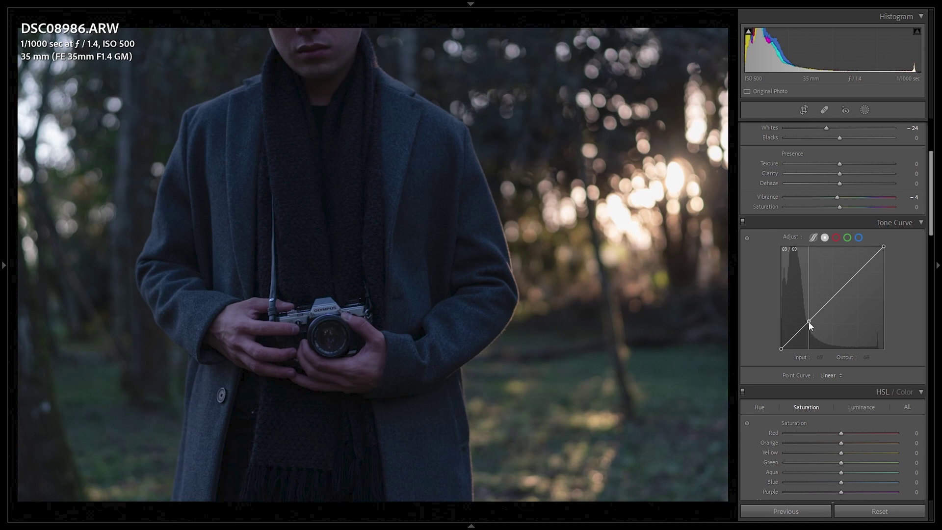
pyautogui.click(857, 275)
pyautogui.moveTo(810, 322); pyautogui.dragTo(810, 320)
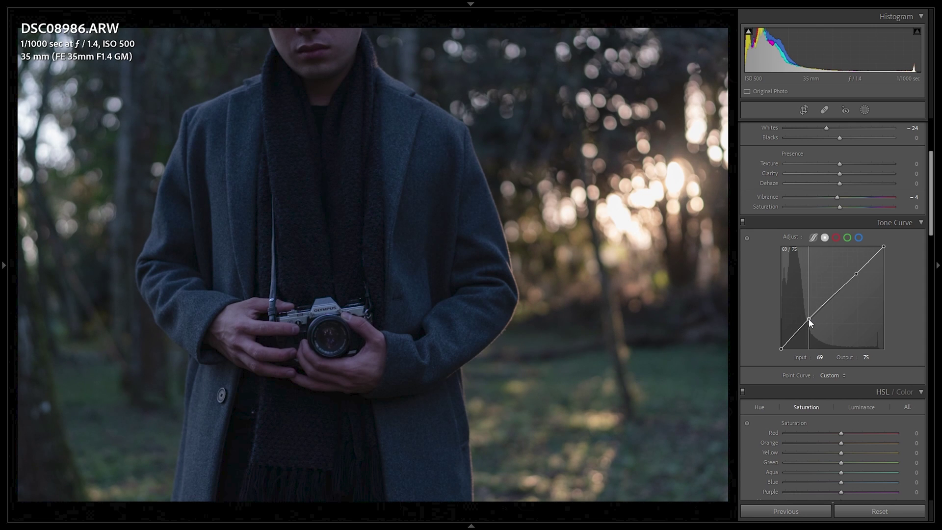
pyautogui.moveTo(858, 276); pyautogui.dragTo(893, 257)
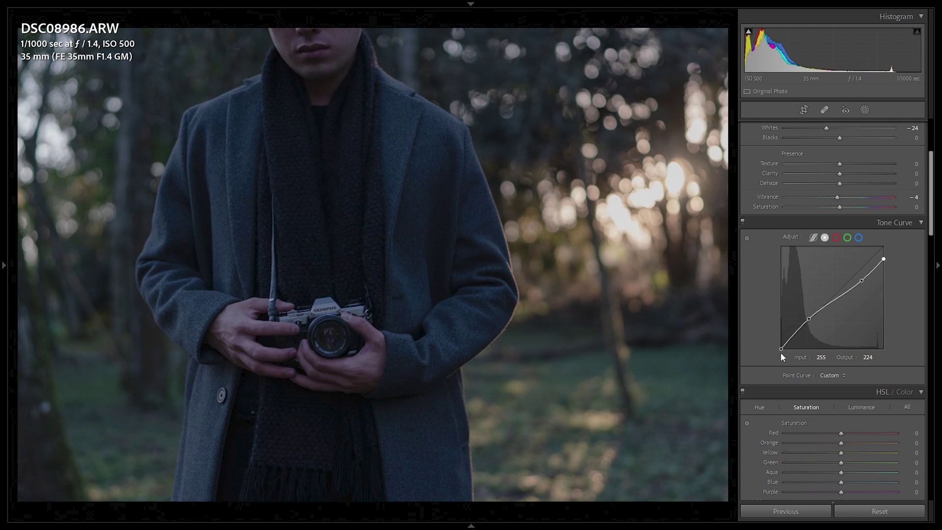
pyautogui.moveTo(781, 349); pyautogui.dragTo(781, 348)
# - Toggle the Tone Curve off and on to compare, leaving it enabled
pyautogui.click(743, 221)
pyautogui.click(743, 221)
pyautogui.click(742, 221)
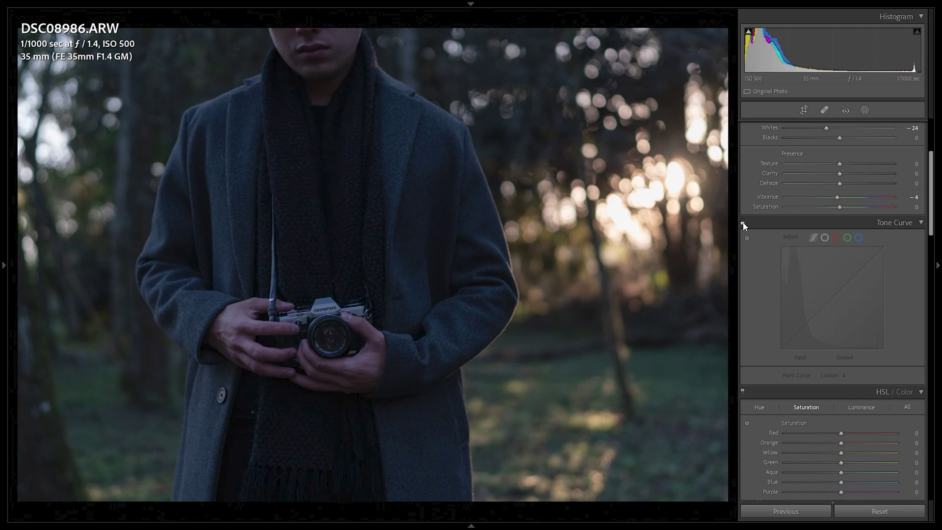
pyautogui.click(742, 222)
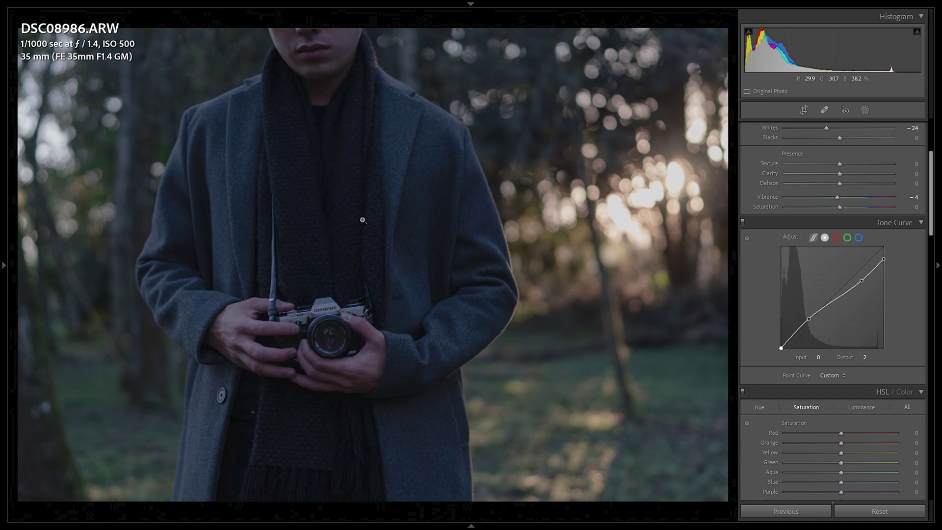
pyautogui.scroll(-1, 931, 181)
# - Set HSL Hue Green to −100 and Yellow to −50, then drop Purple and Magenta saturation to −100
pyautogui.scroll(-5, 930, 180)
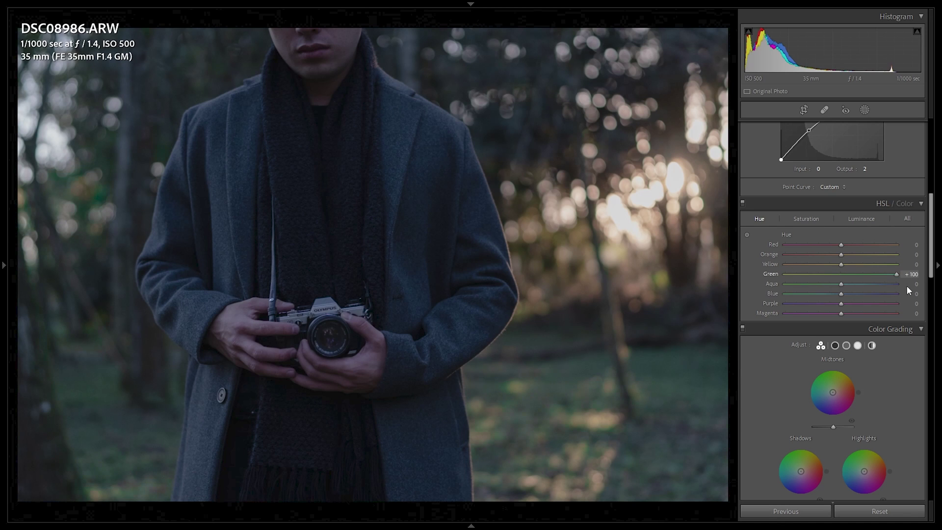
pyautogui.click(566, 398)
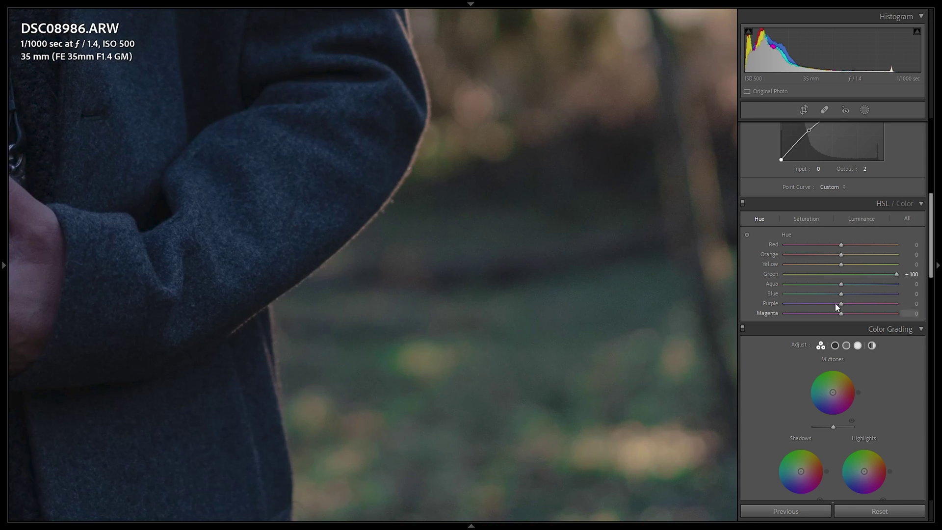
pyautogui.moveTo(861, 274)
pyautogui.mouseDown()
pyautogui.moveTo(831, 274)
pyautogui.moveTo(872, 273)
pyautogui.moveTo(667, 258)
pyautogui.moveTo(737, 248)
pyautogui.moveTo(849, 271)
pyautogui.mouseUp()
pyautogui.moveTo(840, 264); pyautogui.dragTo(871, 260)
pyautogui.moveTo(845, 267); pyautogui.dragTo(815, 265)
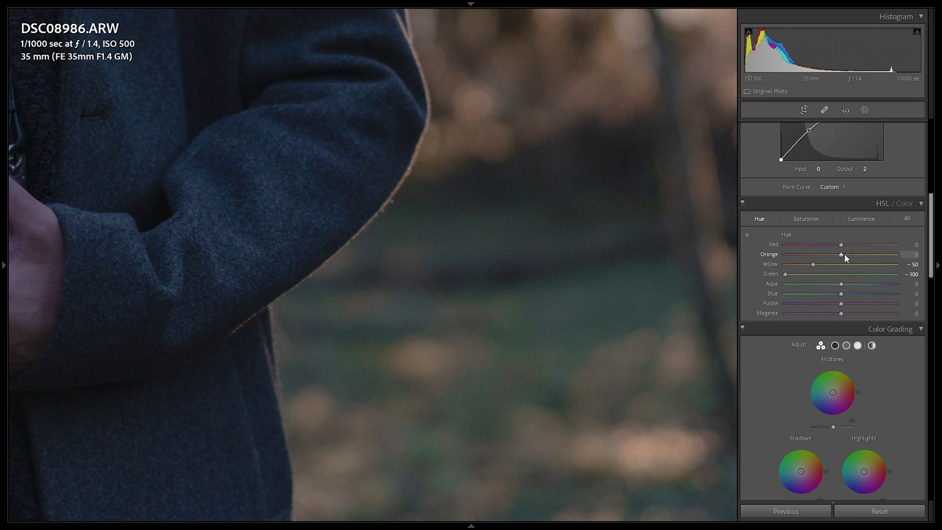
pyautogui.moveTo(844, 255); pyautogui.dragTo(832, 255)
pyautogui.click(809, 219)
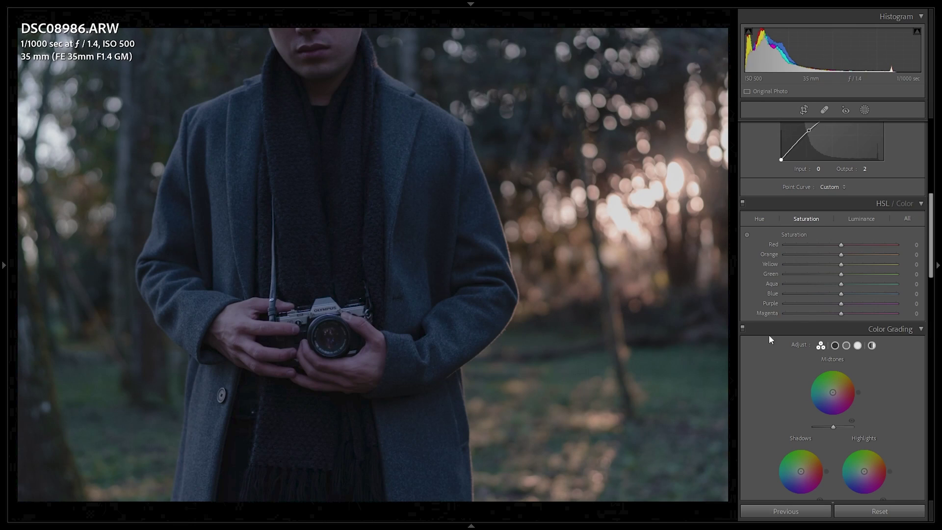
pyautogui.moveTo(841, 313); pyautogui.dragTo(801, 302)
# - Lower Blue, Aqua and Green saturation to −50, Yellow to −18 and Orange to −7
pyautogui.moveTo(835, 294); pyautogui.dragTo(809, 296)
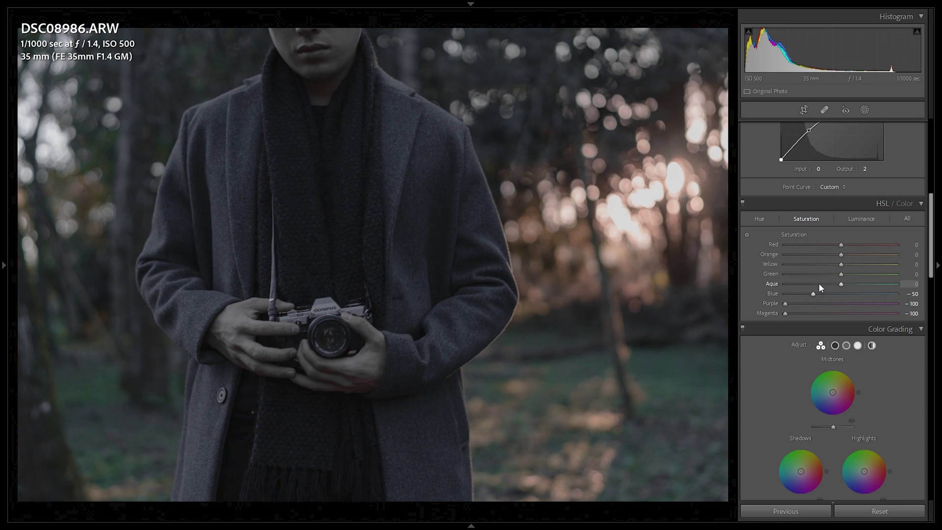
pyautogui.click(813, 283)
pyautogui.click(814, 274)
pyautogui.click(844, 264)
pyautogui.moveTo(843, 264)
pyautogui.mouseDown()
pyautogui.moveTo(862, 260)
pyautogui.moveTo(855, 278)
pyautogui.moveTo(825, 268)
pyautogui.mouseUp()
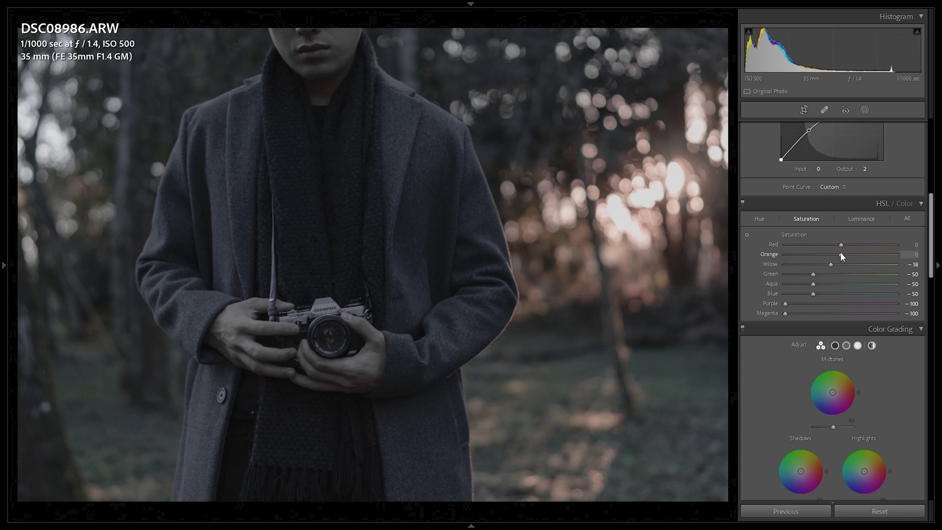
pyautogui.moveTo(841, 253); pyautogui.dragTo(837, 254)
pyautogui.hotkey('alt', 'y')
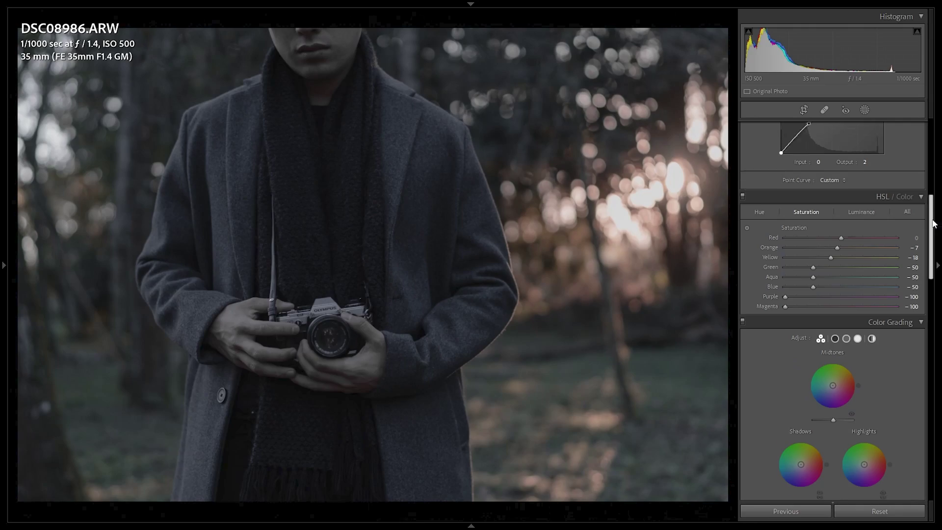
pyautogui.scroll(-5, 937, 263)
pyautogui.scroll(1, 937, 263)
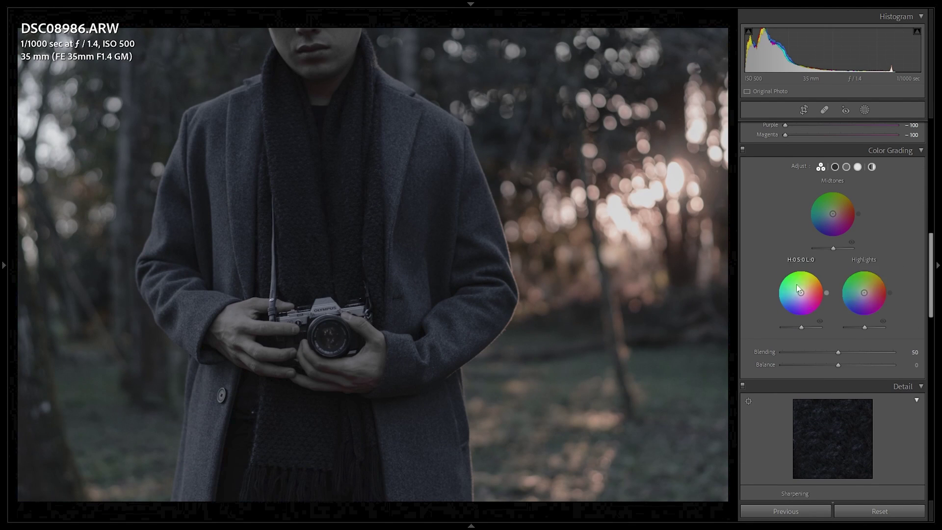
# - Tint the Shadows color-grading wheel to Hue 21 with Saturation 11
pyautogui.click(834, 167)
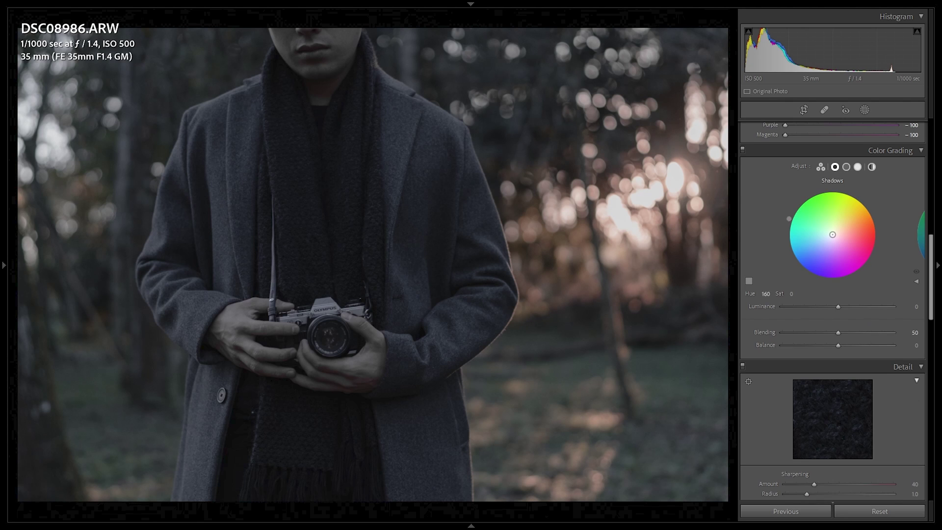
pyautogui.moveTo(833, 237); pyautogui.dragTo(854, 216)
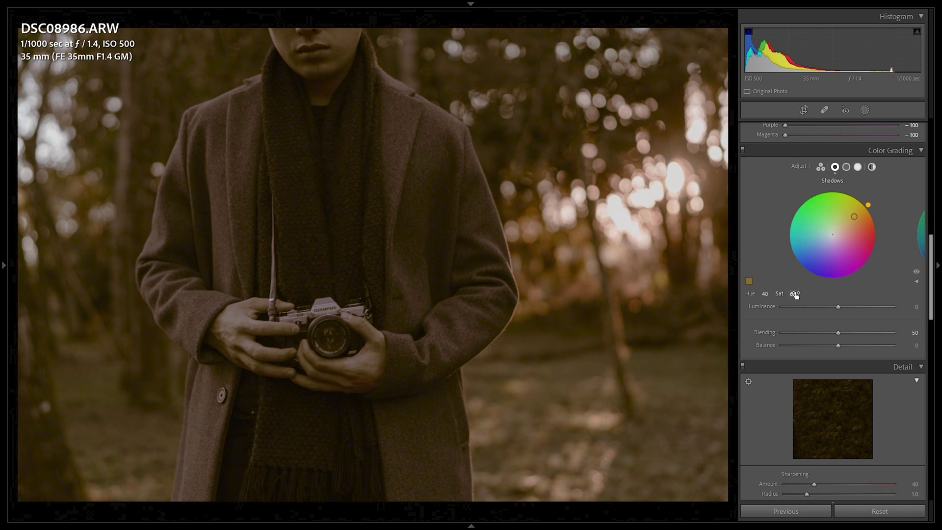
pyautogui.moveTo(795, 293); pyautogui.dragTo(778, 293)
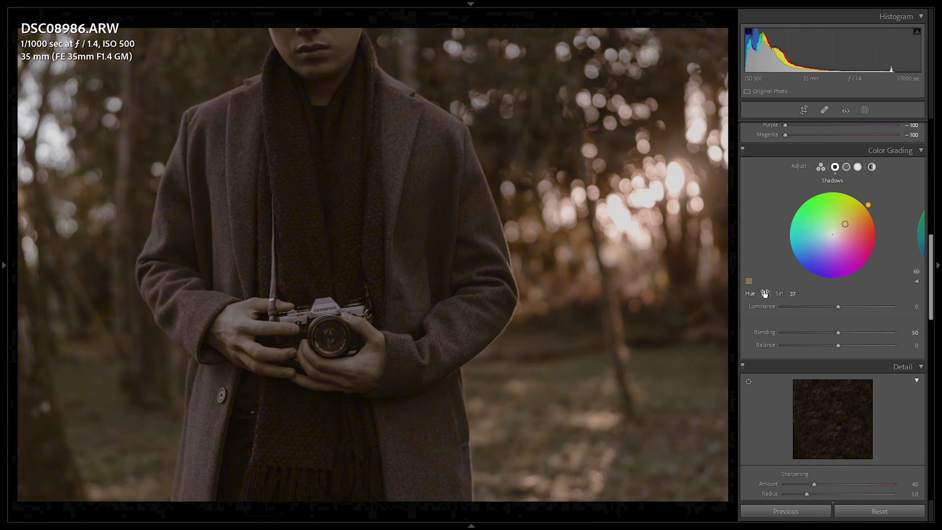
pyautogui.doubleClick(838, 244)
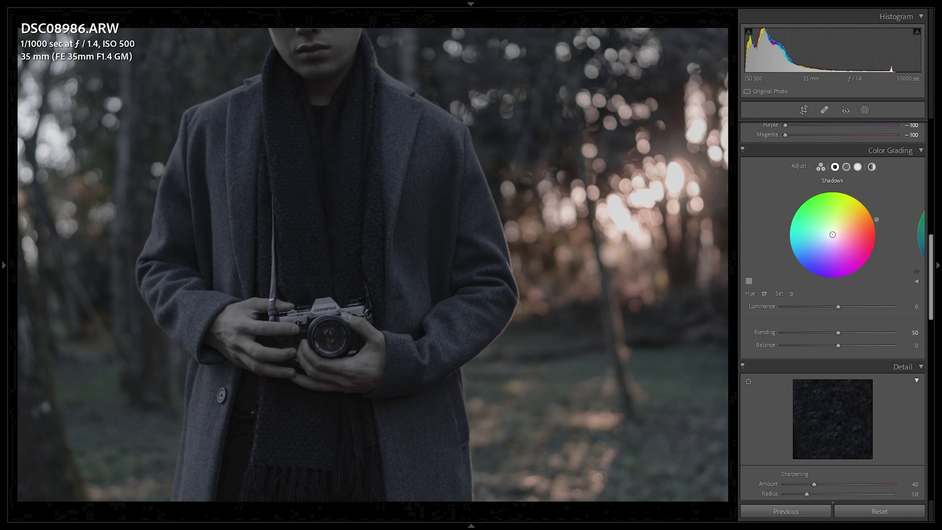
pyautogui.moveTo(879, 233)
pyautogui.mouseDown()
pyautogui.moveTo(878, 242)
pyautogui.moveTo(876, 217)
pyautogui.mouseUp()
pyautogui.moveTo(833, 239); pyautogui.dragTo(854, 227)
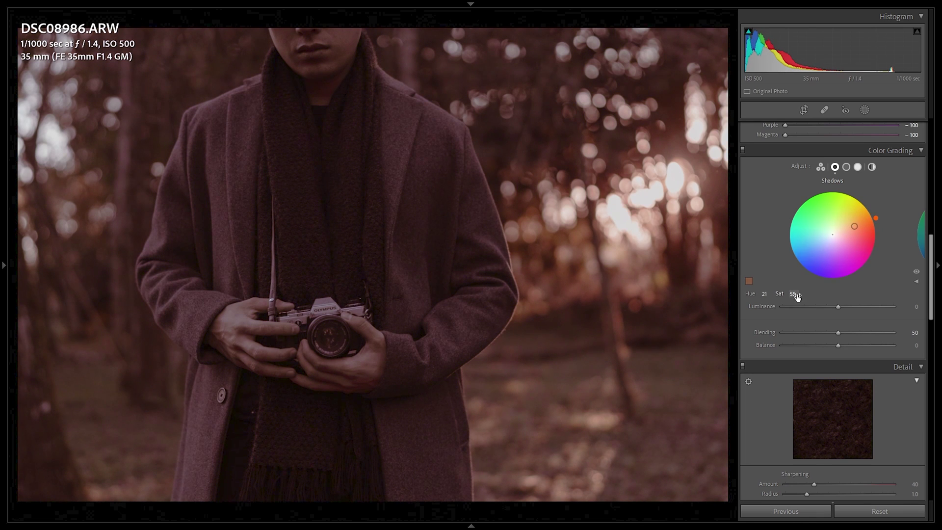
pyautogui.moveTo(797, 296); pyautogui.dragTo(779, 296)
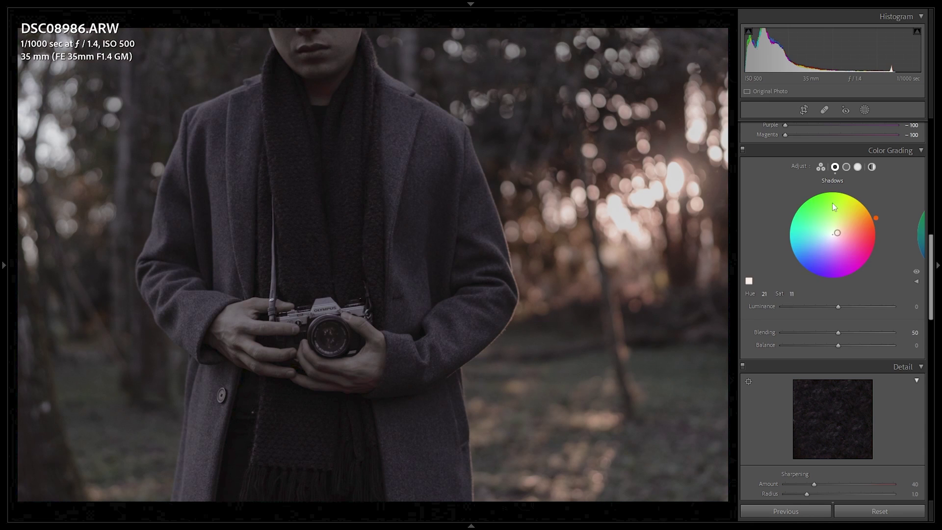
# - Give the Midtones Hue 30 and Saturation 22, and set the Highlights hue to 42
pyautogui.click(846, 167)
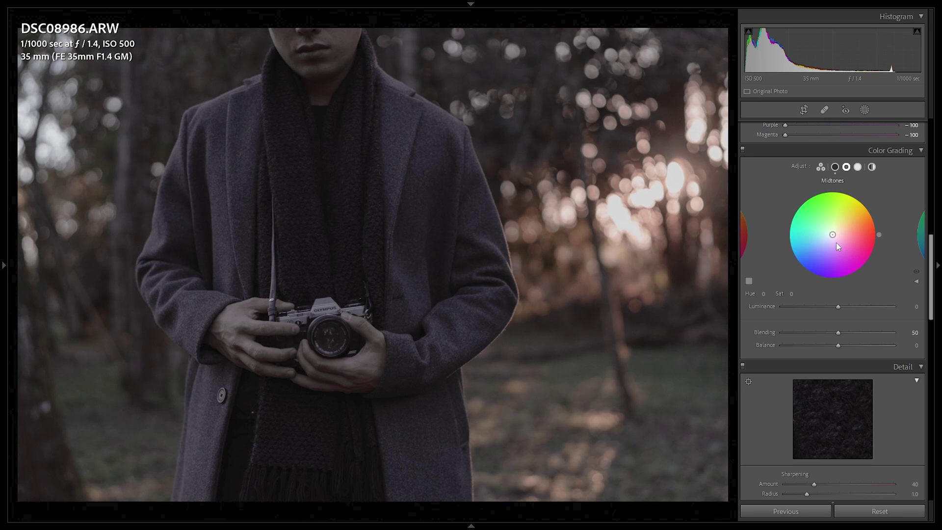
pyautogui.moveTo(878, 234); pyautogui.dragTo(873, 211)
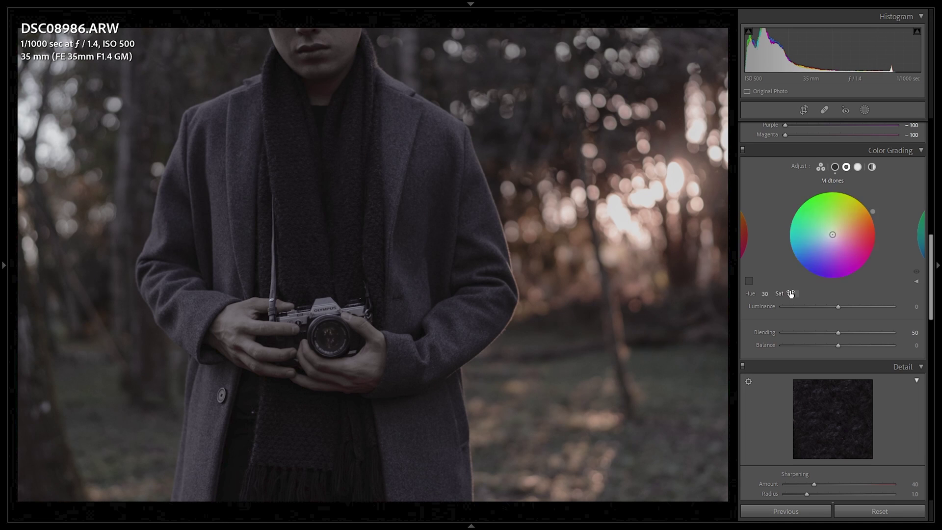
pyautogui.moveTo(792, 293); pyautogui.dragTo(801, 293)
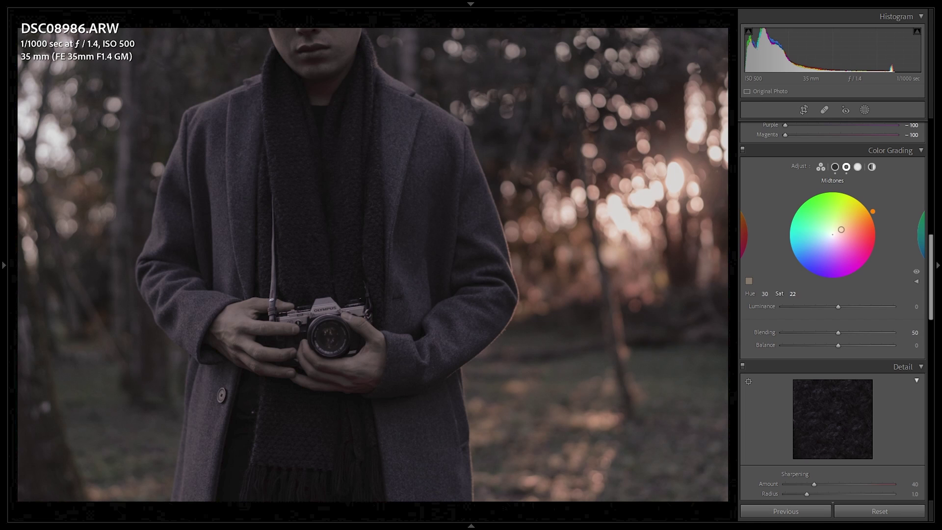
pyautogui.click(857, 167)
pyautogui.moveTo(878, 235); pyautogui.dragTo(862, 199)
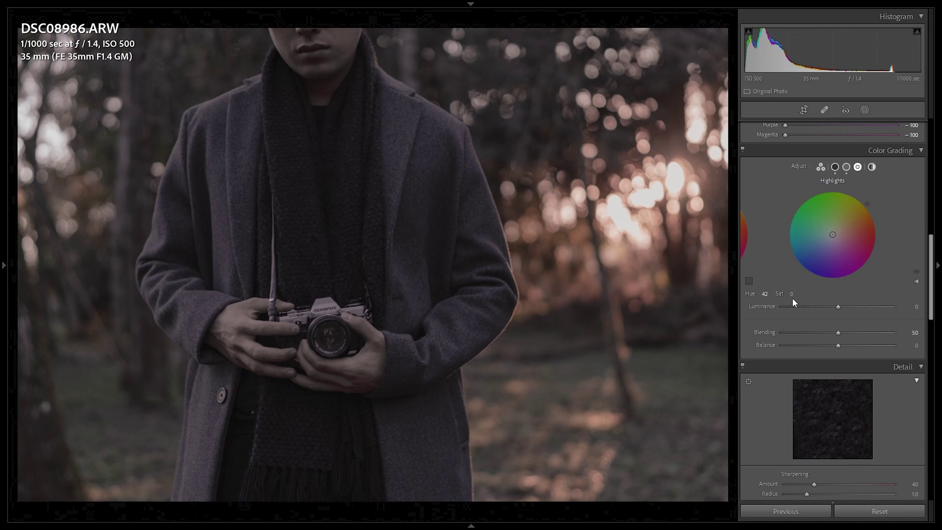
# - Set Highlights saturation to 26 and Color Grading Blending to 67
pyautogui.moveTo(792, 295)
pyautogui.mouseDown()
pyautogui.moveTo(805, 295)
pyautogui.moveTo(790, 293)
pyautogui.mouseUp()
pyautogui.click(854, 333)
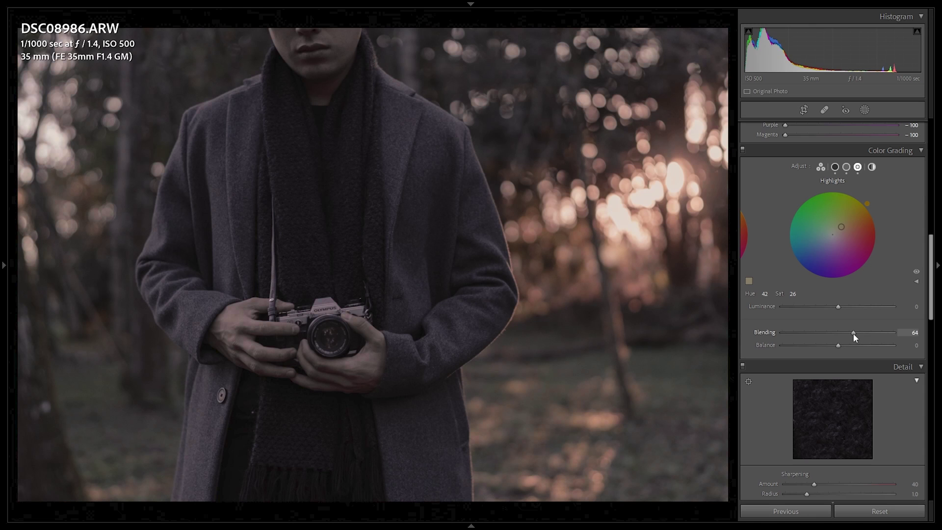
pyautogui.moveTo(856, 334); pyautogui.dragTo(856, 334)
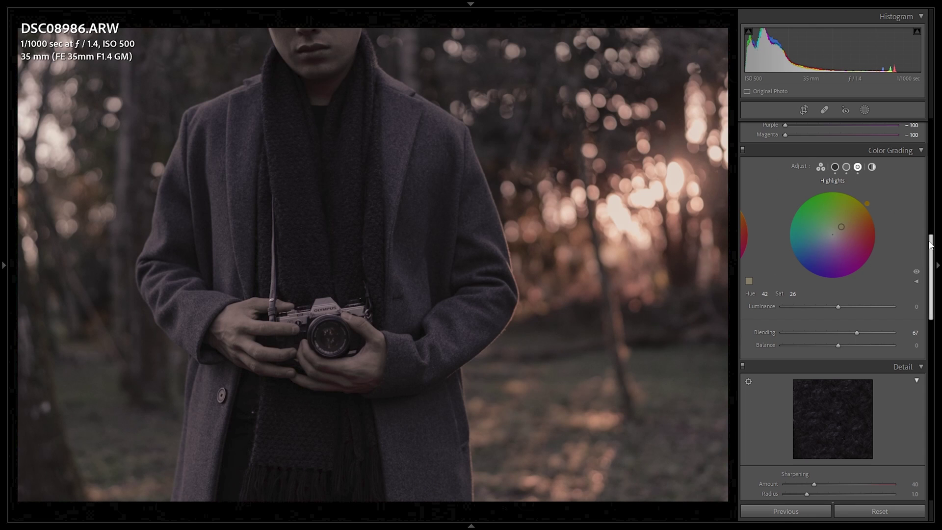
# - Lower Calibration's Red Primary saturation to −25
pyautogui.moveTo(933, 247); pyautogui.dragTo(931, 454)
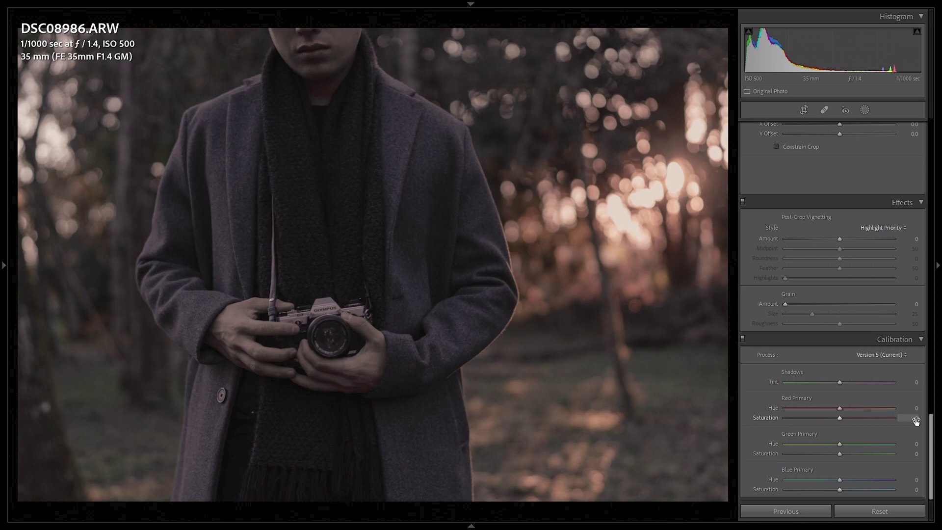
pyautogui.moveTo(837, 417); pyautogui.dragTo(823, 419)
pyautogui.moveTo(823, 419); pyautogui.dragTo(826, 419)
# - Toggle the Calibration panel off and on to compare, leaving it enabled
pyautogui.click(743, 339)
pyautogui.click(743, 339)
pyautogui.click(742, 338)
pyautogui.click(742, 338)
pyautogui.click(742, 338)
pyautogui.click(742, 338)
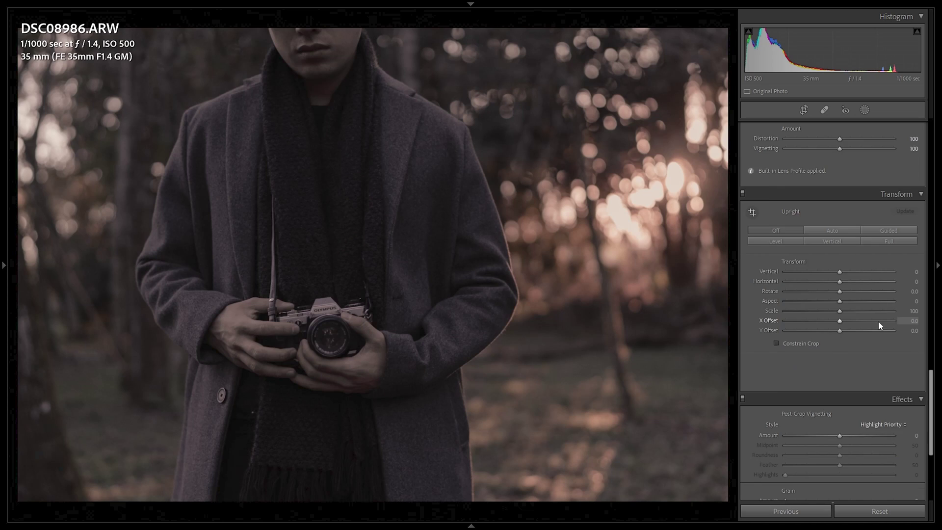
pyautogui.scroll(-4, 879, 321)
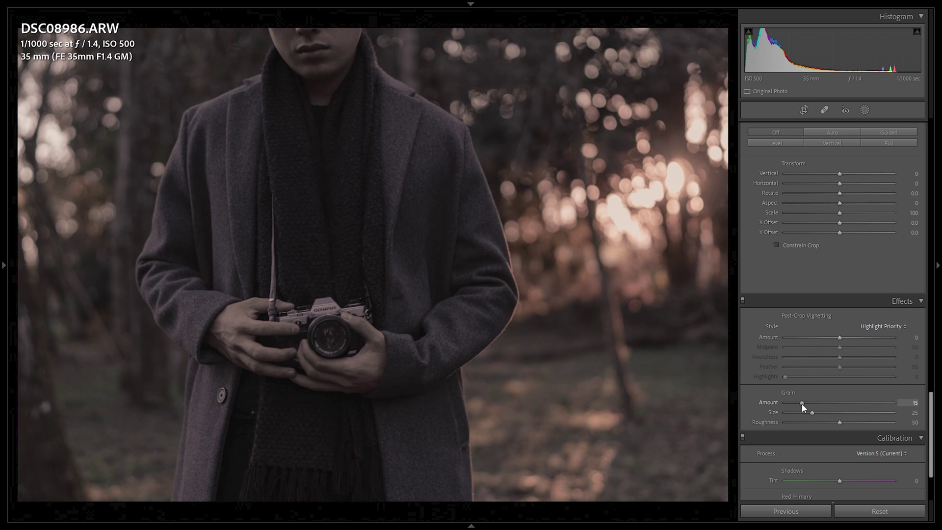
# - Set grain Amount 25 and Size 100, check it zoomed in, then show Before/After
pyautogui.moveTo(805, 407); pyautogui.dragTo(810, 404)
pyautogui.click(446, 93)
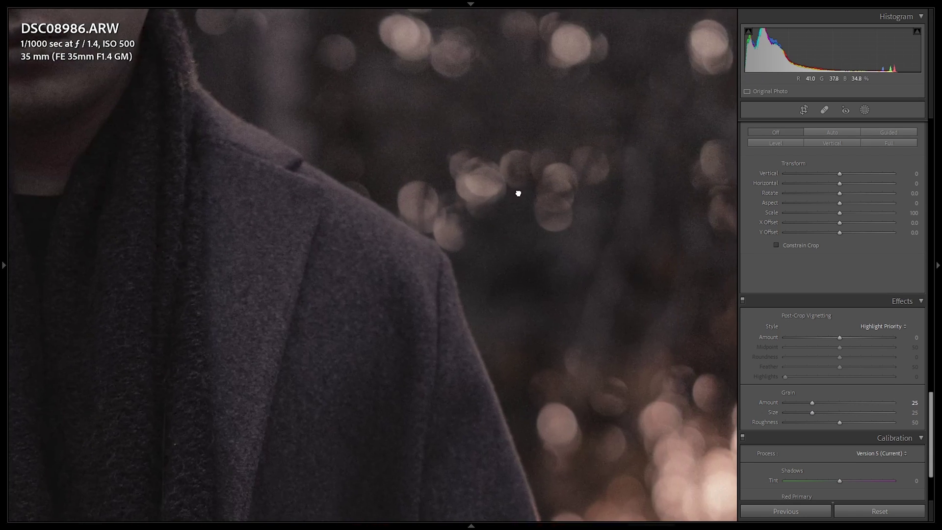
pyautogui.moveTo(827, 413); pyautogui.dragTo(916, 405)
pyautogui.moveTo(317, 118); pyautogui.dragTo(484, 183)
pyautogui.click(519, 163)
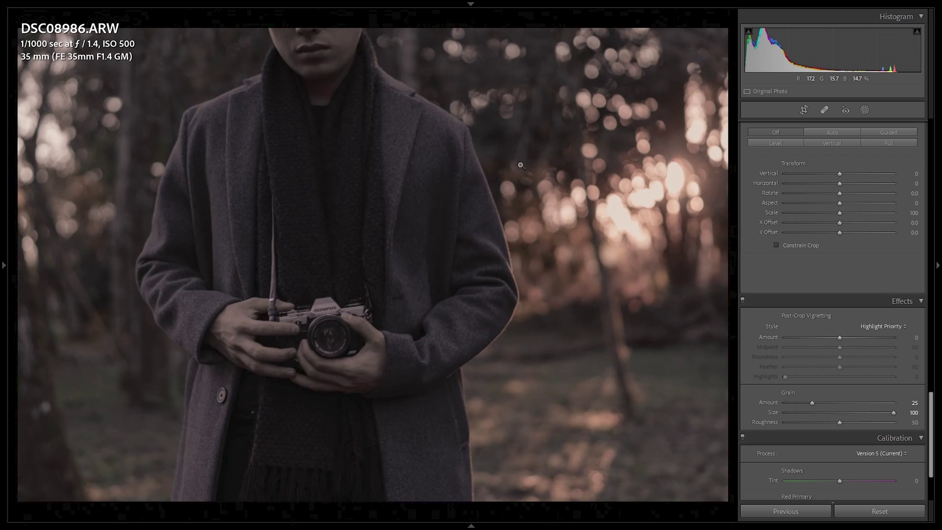
pyautogui.moveTo(473, 77); pyautogui.dragTo(529, 156)
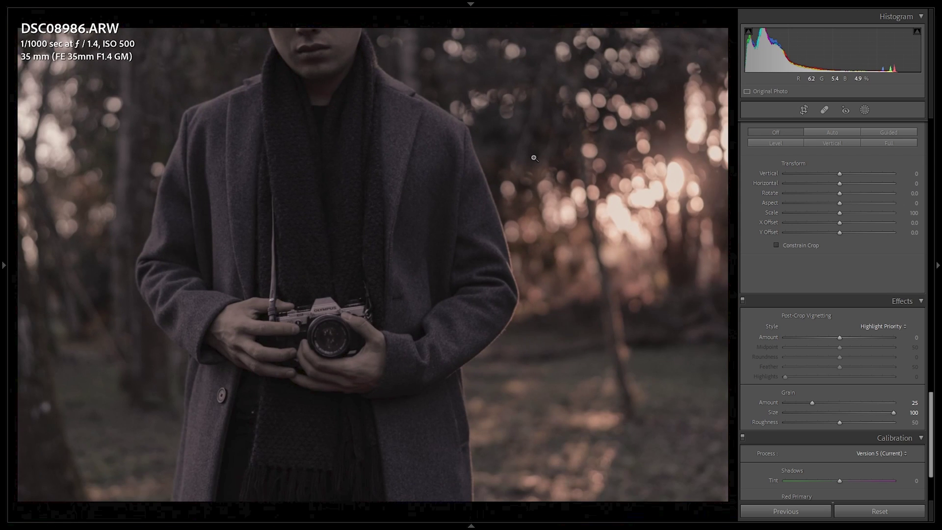
pyautogui.hotkey('alt', 'y')
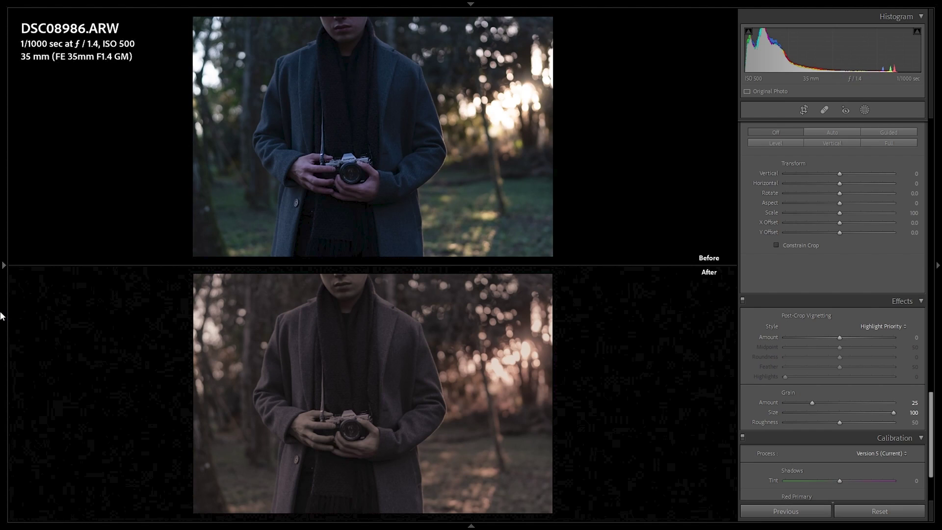
# - Save the current moody grade as a new develop preset
pyautogui.moveTo(4, 311)
pyautogui.click(196, 161)
pyautogui.click(215, 172)
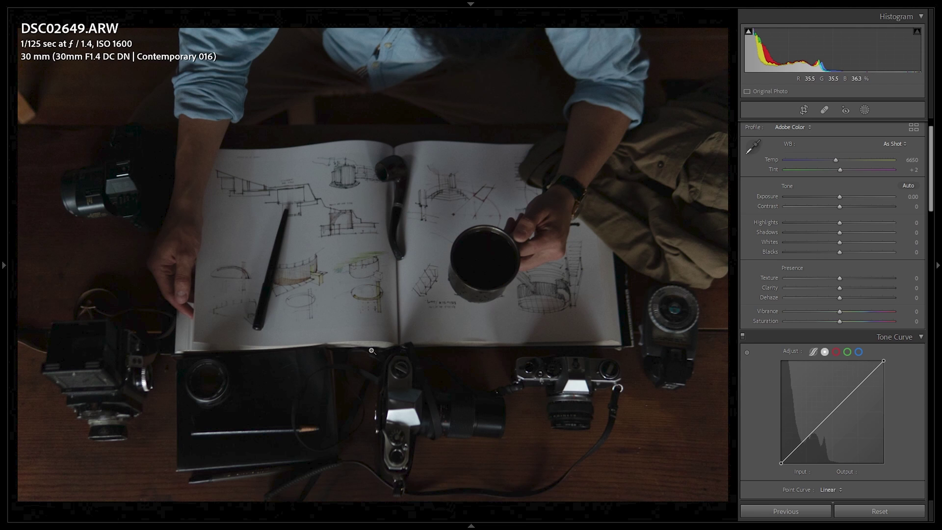
# - Apply the muted warm preset to the desk photo and compare before/after on the sleeve
pyautogui.moveTo(1, 223)
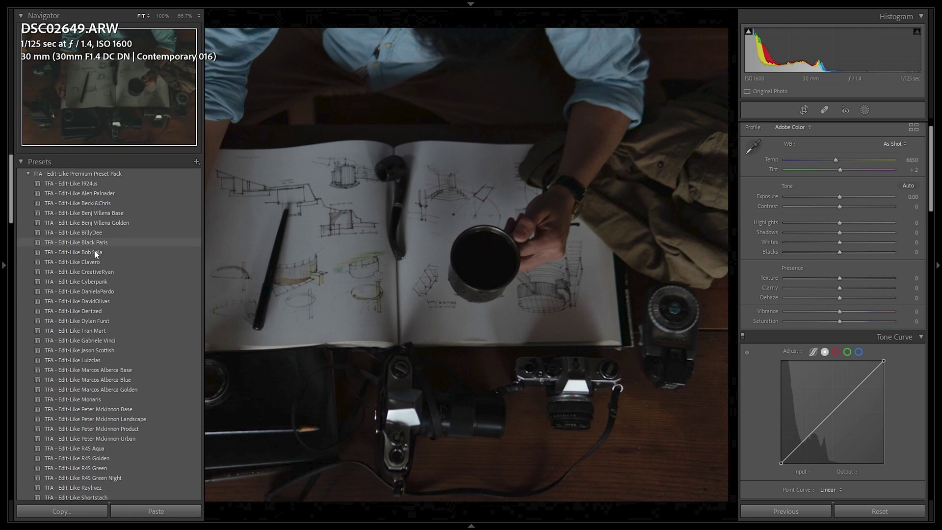
pyautogui.click(119, 294)
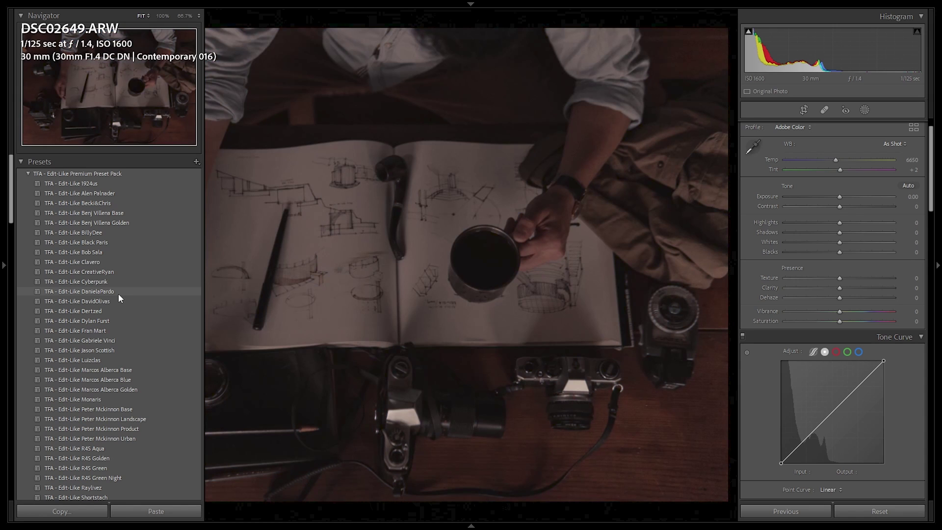
pyautogui.click(119, 293)
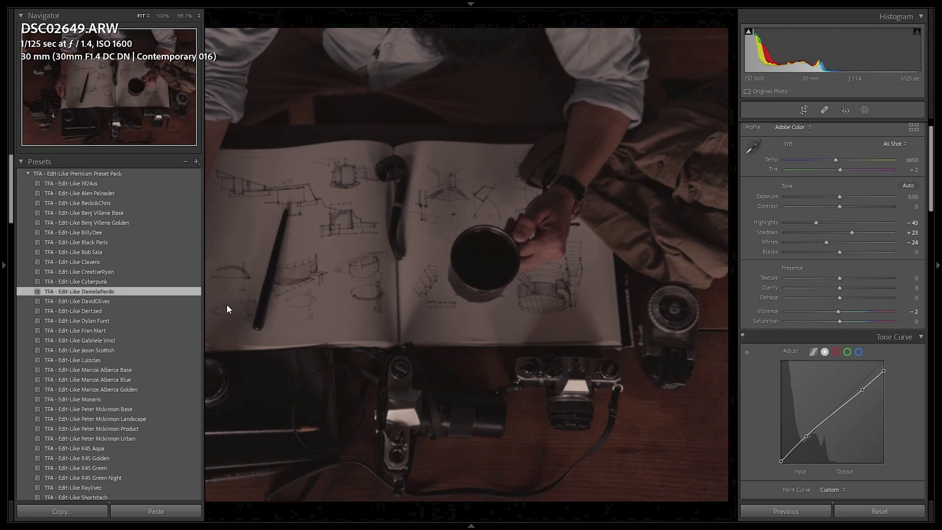
pyautogui.hotkey('alt', 'y')
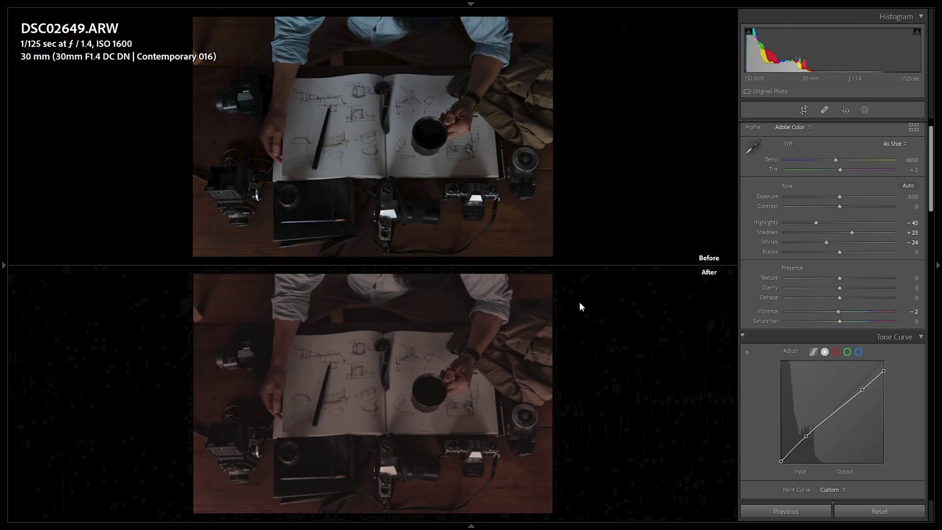
pyautogui.click(458, 342)
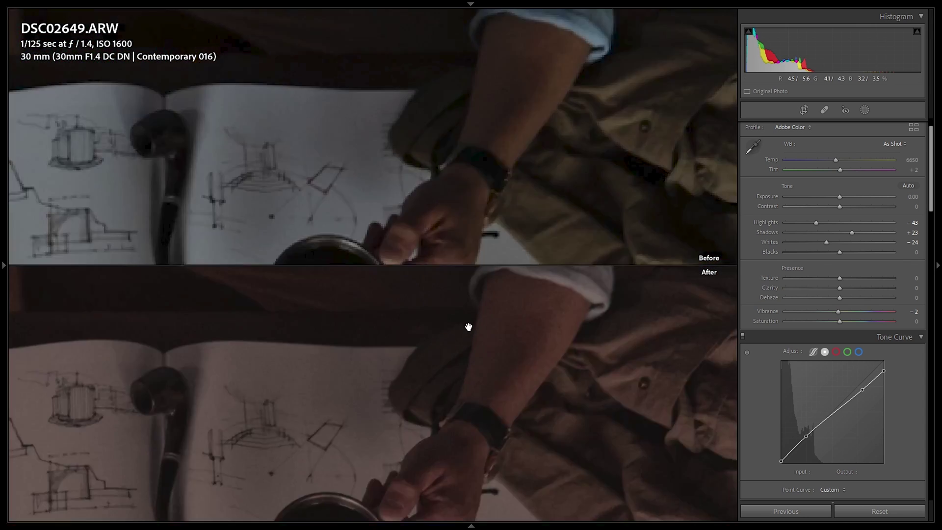
pyautogui.moveTo(477, 391); pyautogui.dragTo(566, 412)
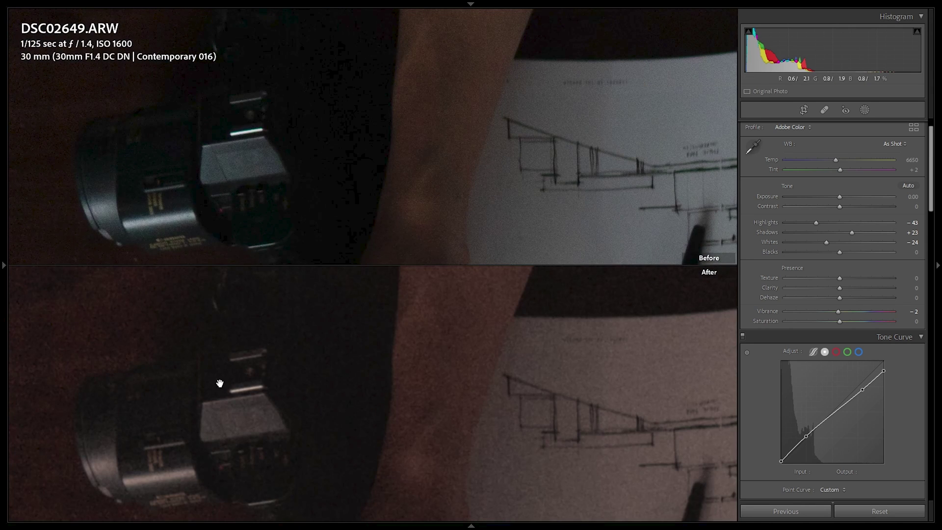
# - Brighten the desk photo to +0.48 exposure with −42 contrast, then go to the portrait
pyautogui.press('alt')
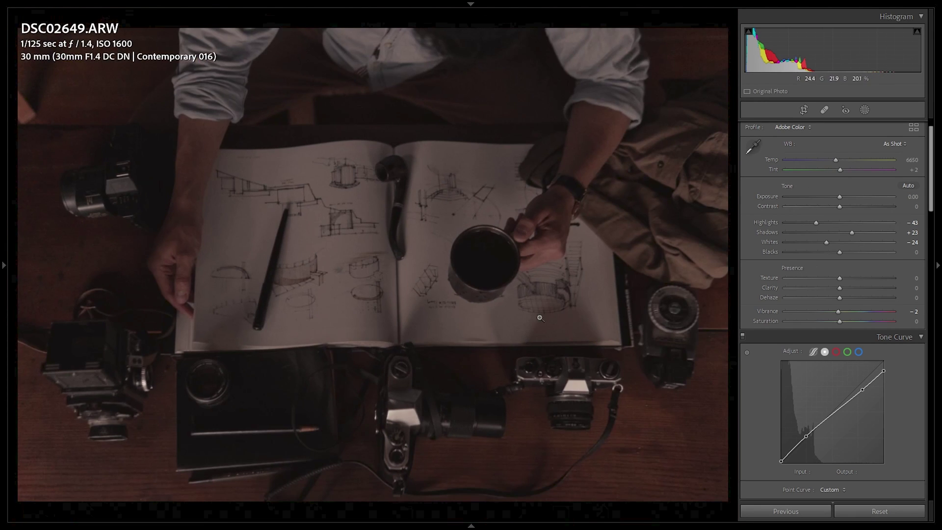
pyautogui.moveTo(843, 197); pyautogui.dragTo(817, 207)
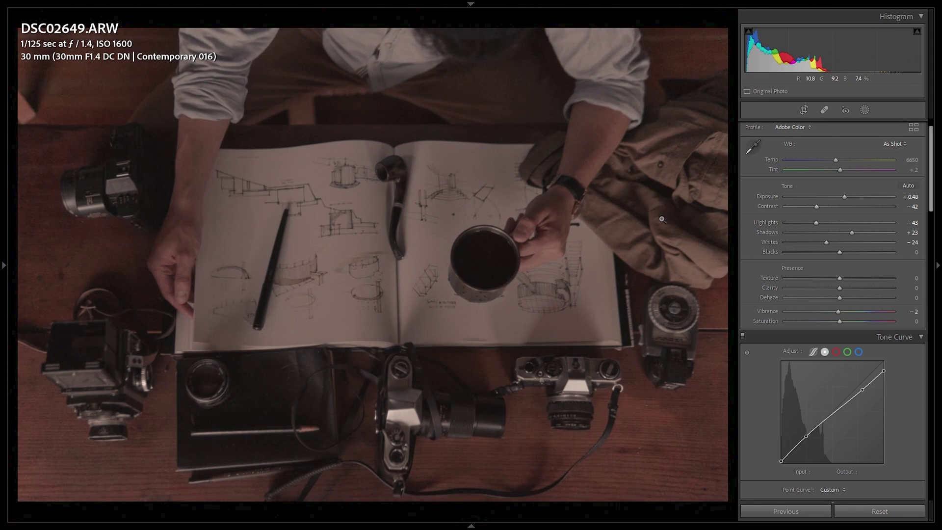
pyautogui.press('Left')
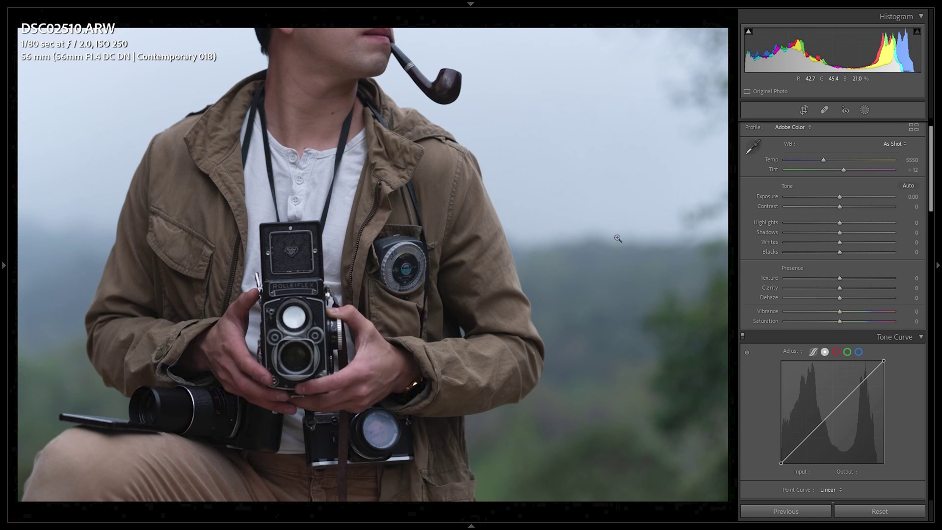
# - Apply the TFA - Edit-Like DanielaPardo preset to the portrait and cool Temp to 4534
pyautogui.moveTo(2, 267)
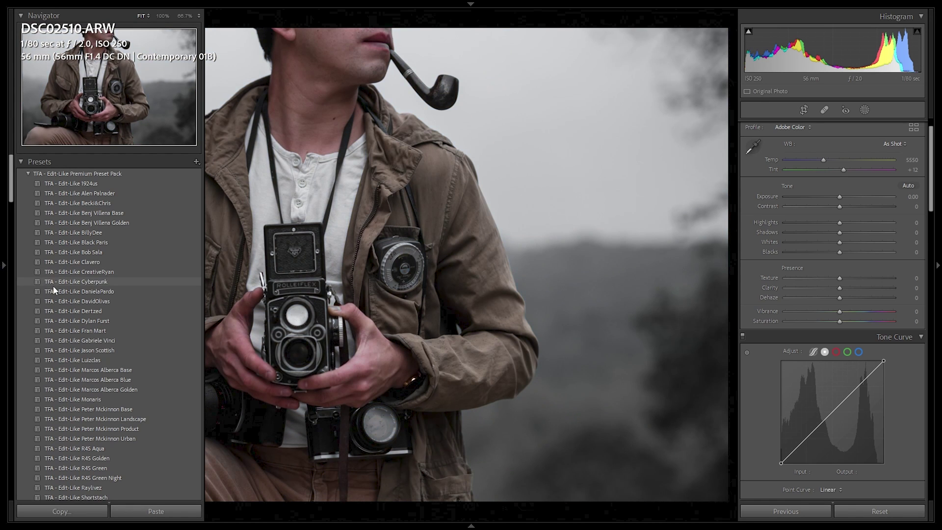
pyautogui.click(79, 291)
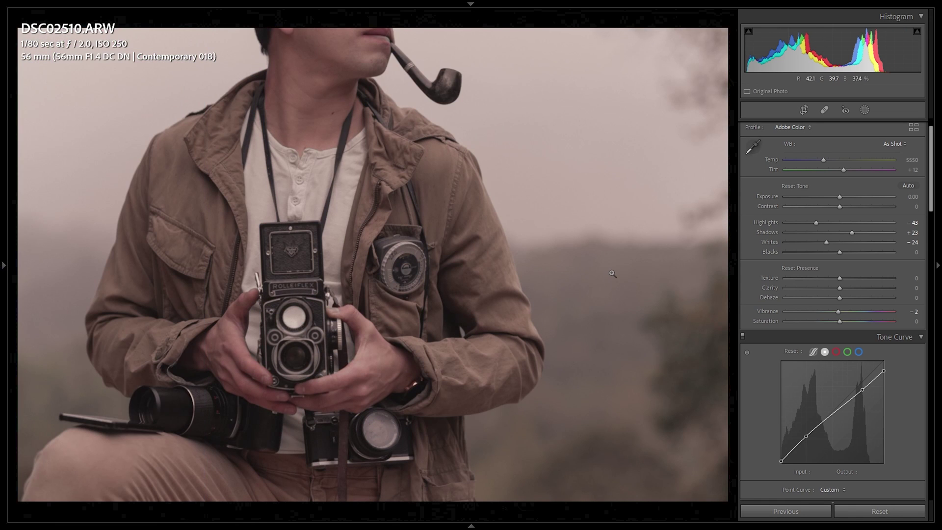
pyautogui.hotkey('alt', 'y')
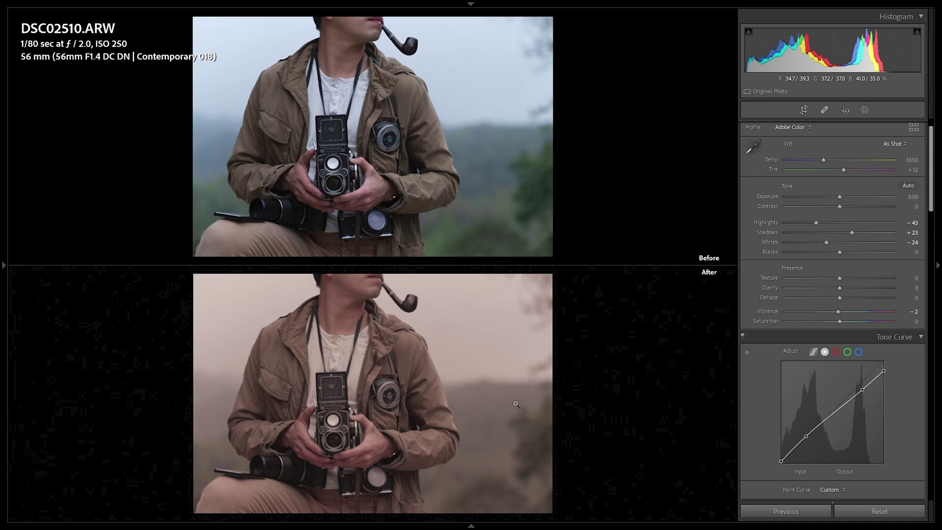
pyautogui.moveTo(820, 160); pyautogui.dragTo(811, 161)
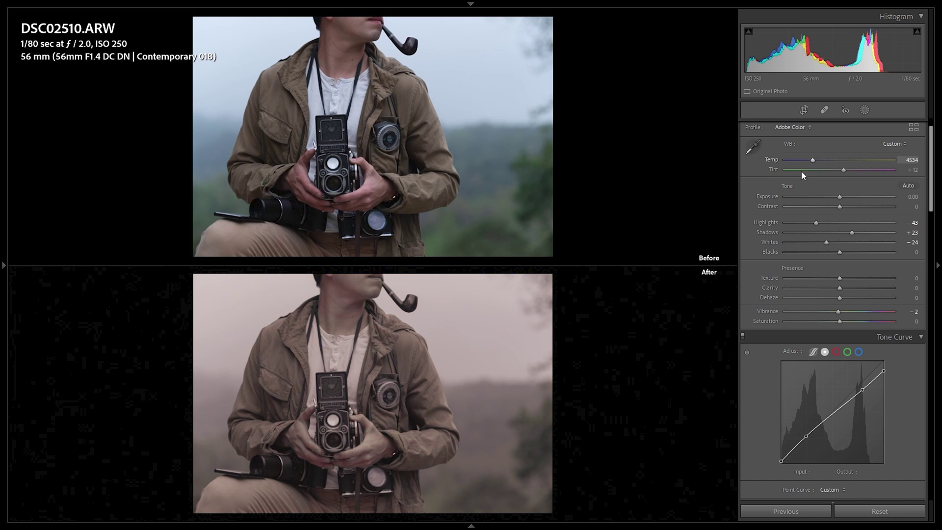
pyautogui.moveTo(478, 323); pyautogui.dragTo(493, 376)
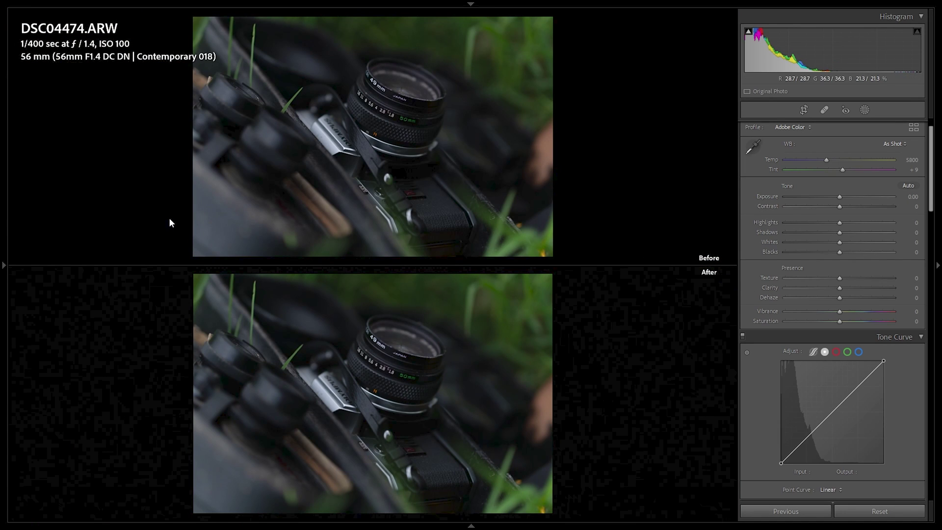
# - Apply the DanielaPardo preset to the camera photo and cool its temperature to 4624
pyautogui.moveTo(1, 228)
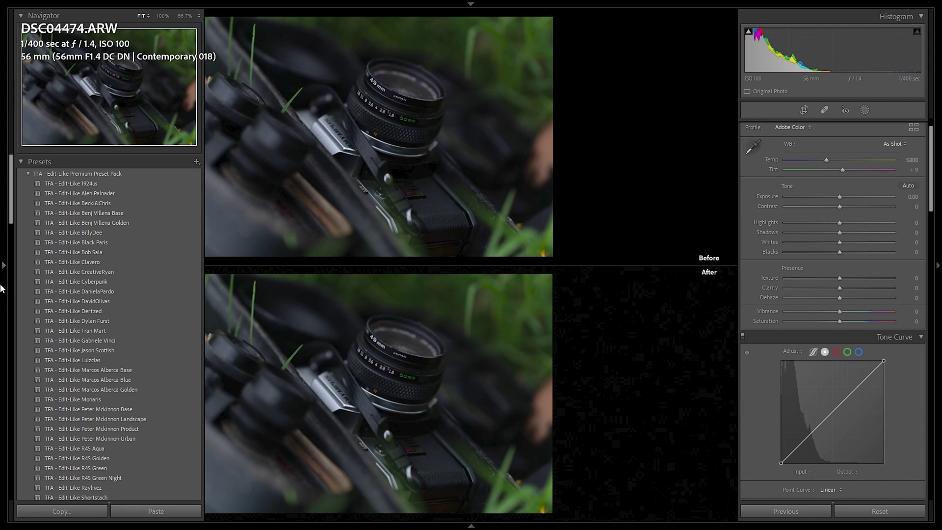
pyautogui.click(111, 291)
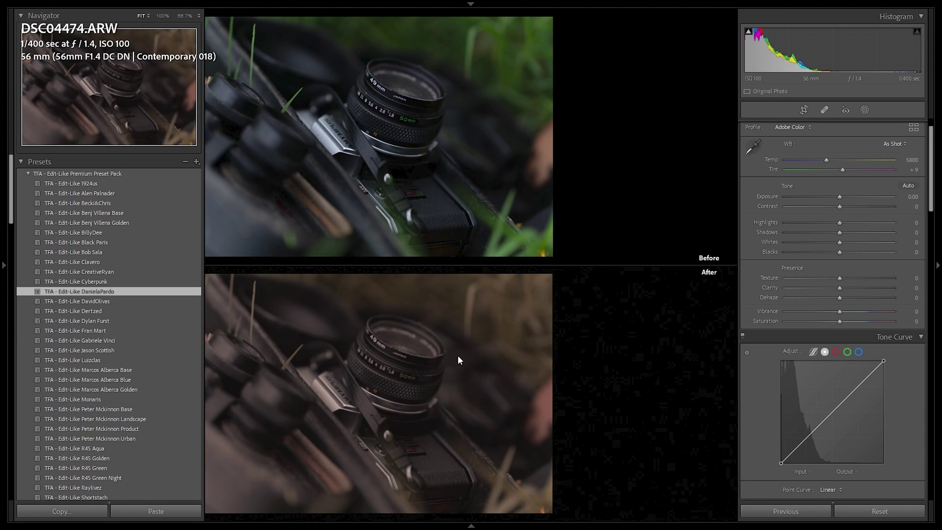
pyautogui.press('y')
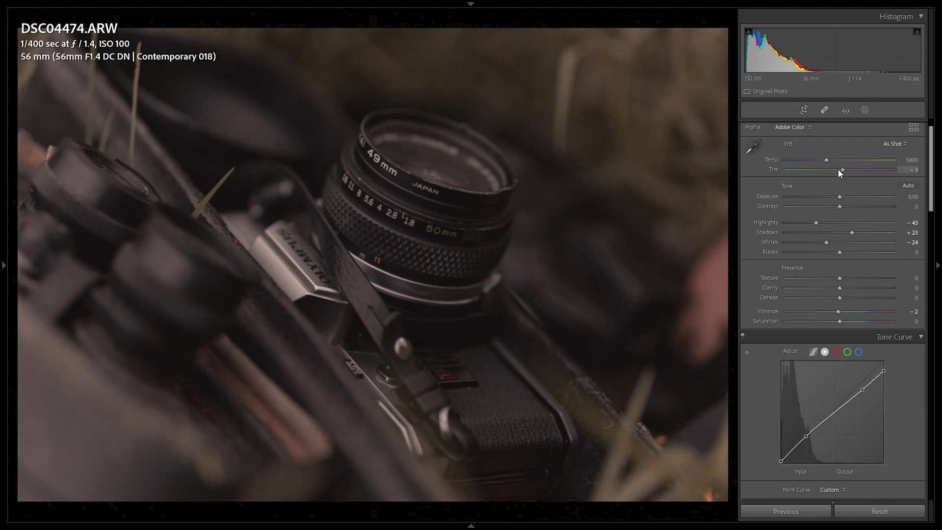
pyautogui.moveTo(826, 160); pyautogui.dragTo(814, 161)
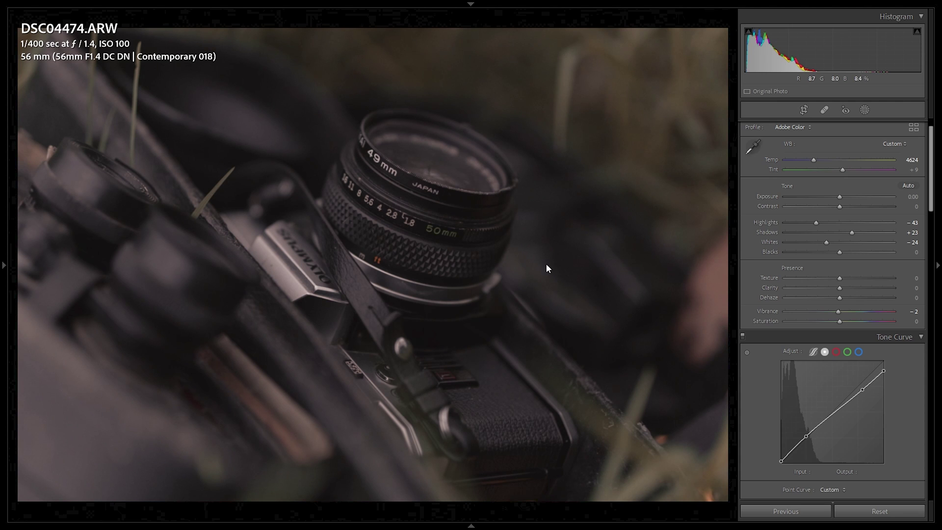
pyautogui.press('Right')
# - Apply the DanielaPardo preset to the film-roll photo and raise its contrast to +51
pyautogui.moveTo(1, 256)
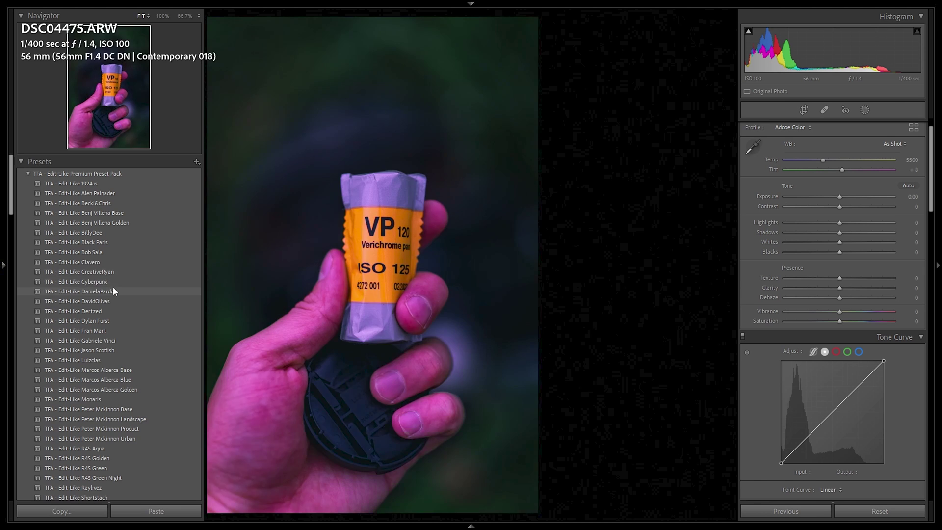
pyautogui.click(113, 291)
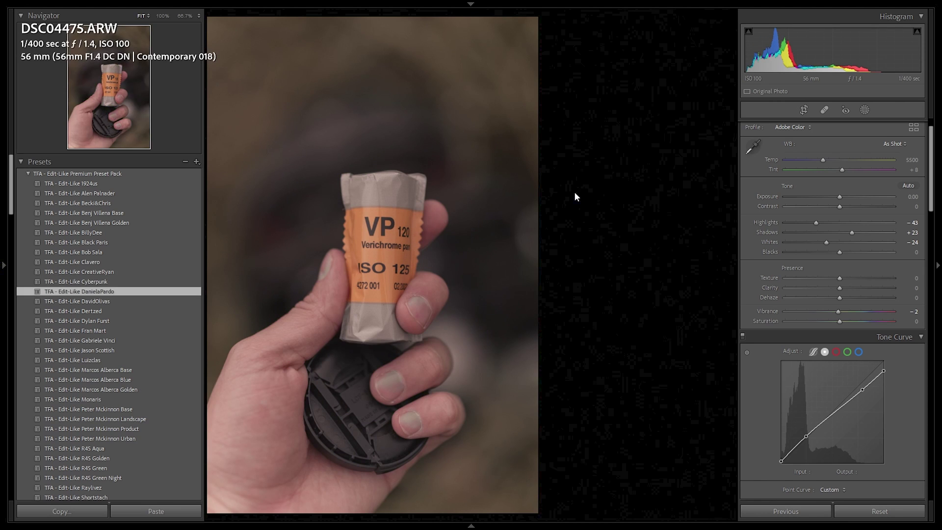
pyautogui.press('y')
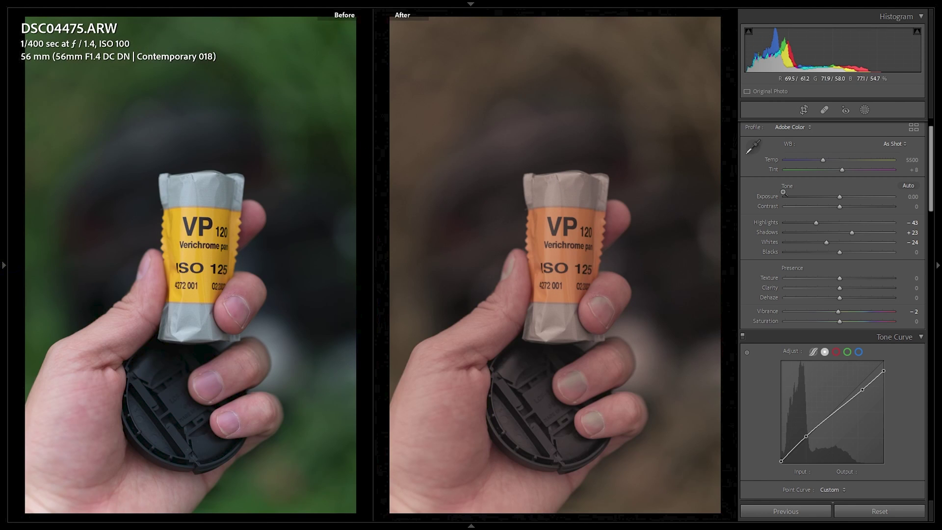
pyautogui.moveTo(840, 206); pyautogui.dragTo(867, 206)
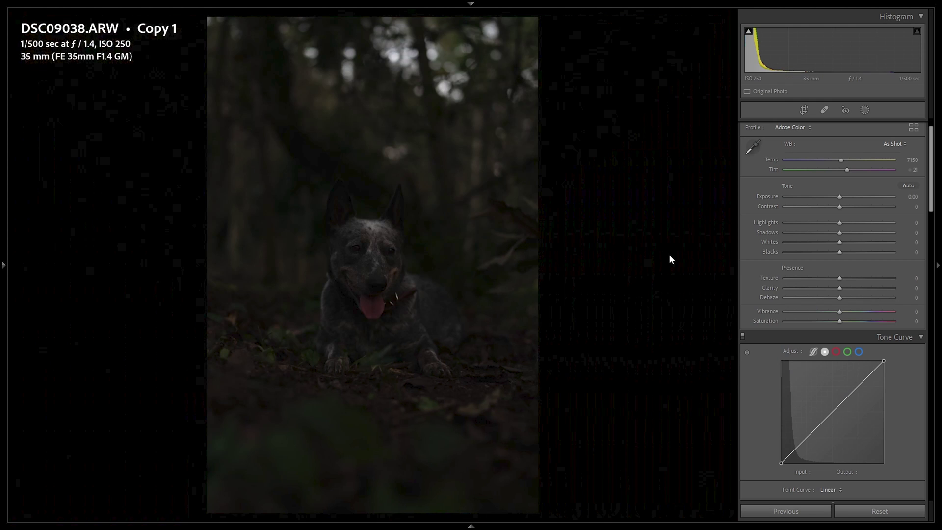
# - Brighten the dog photo to +2.10 exposure and apply the DanielaPardo preset
pyautogui.moveTo(840, 197); pyautogui.dragTo(862, 193)
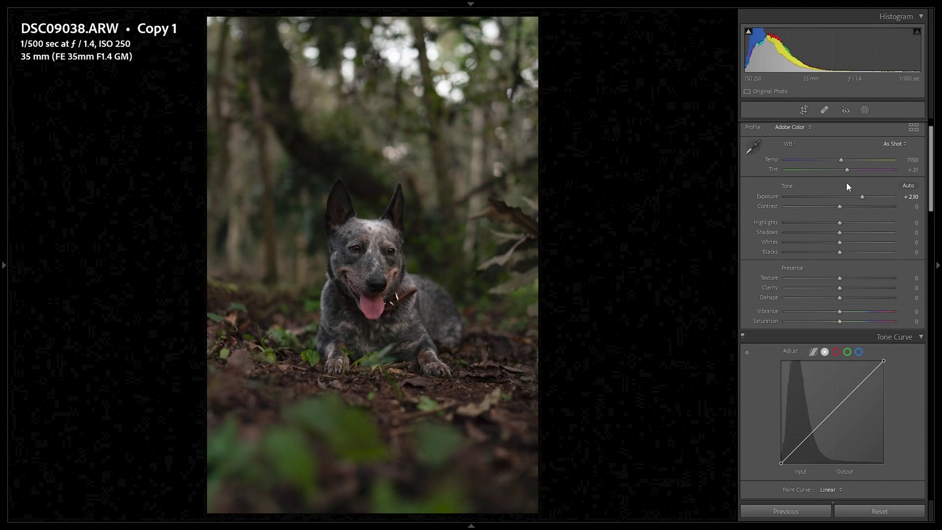
pyautogui.moveTo(368, 458); pyautogui.dragTo(382, 235)
pyautogui.moveTo(3, 208)
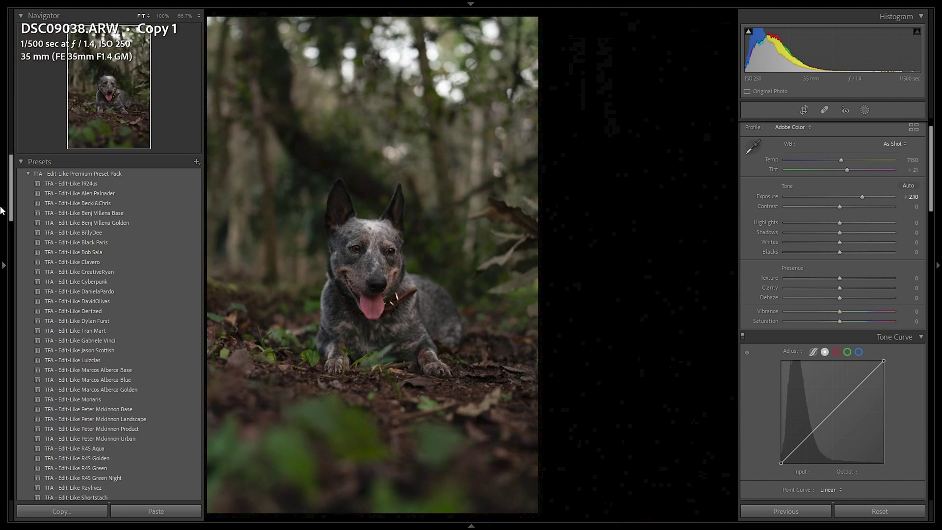
pyautogui.click(93, 291)
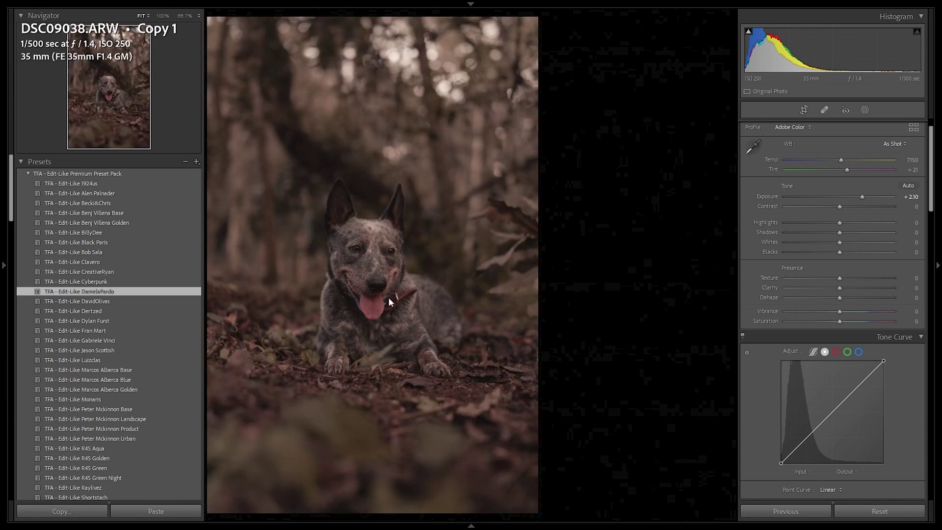
pyautogui.moveTo(344, 452); pyautogui.dragTo(392, 314)
pyautogui.click(487, 235)
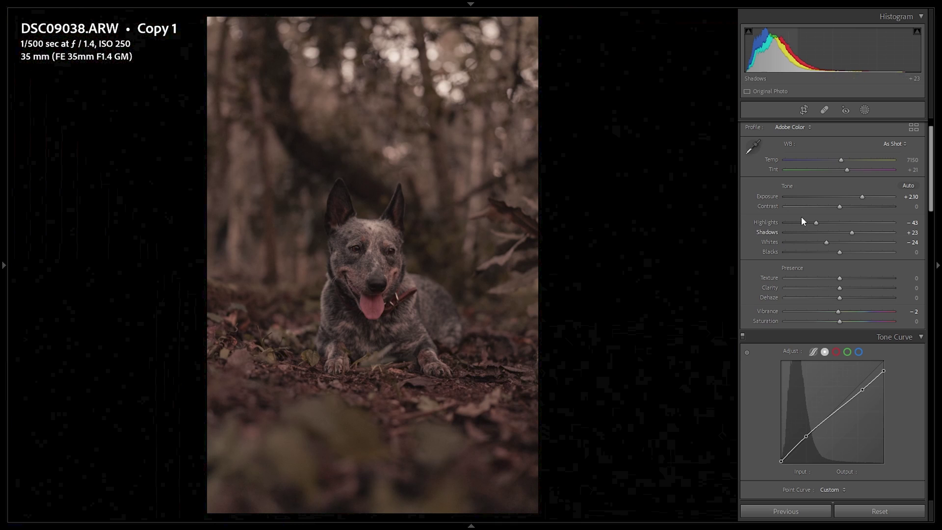
# - Set the dog photo's contrast to −19 and warm its temperature to 9313
pyautogui.moveTo(833, 209); pyautogui.dragTo(829, 209)
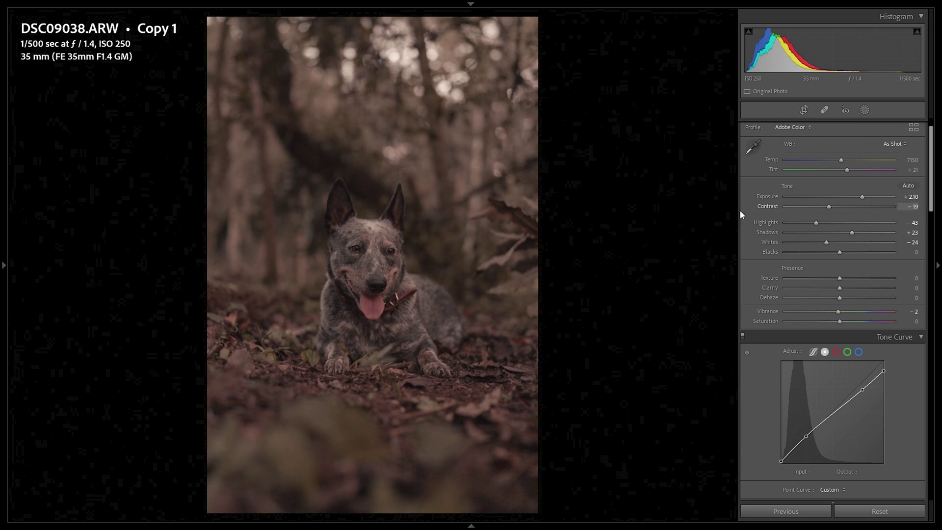
pyautogui.click(404, 267)
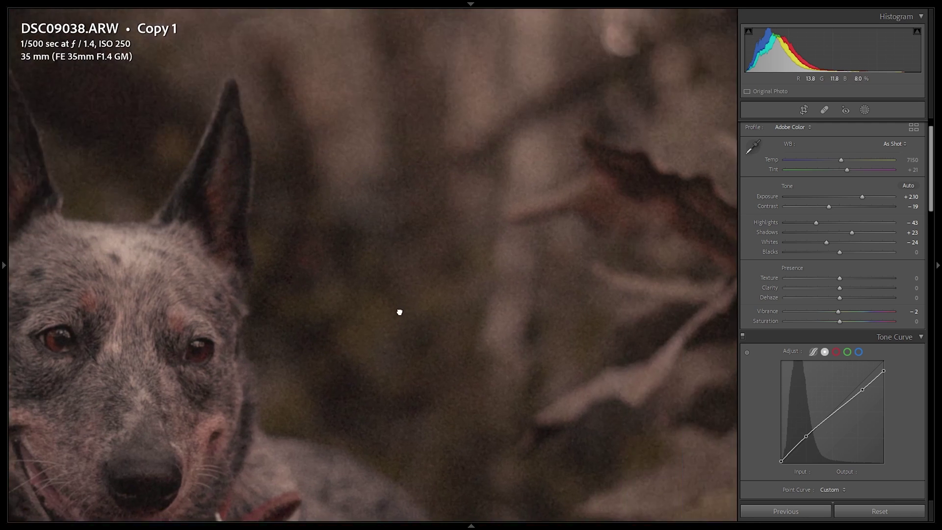
pyautogui.click(399, 312)
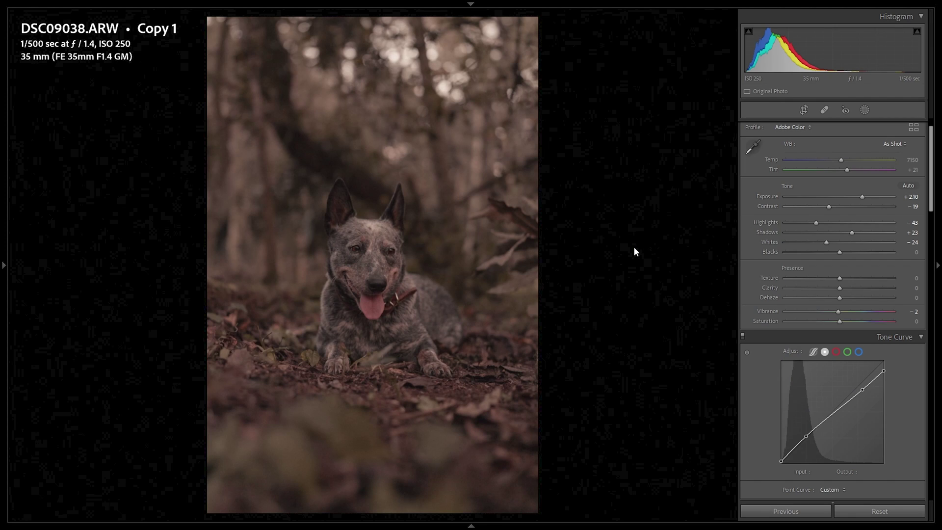
pyautogui.moveTo(853, 162); pyautogui.dragTo(856, 161)
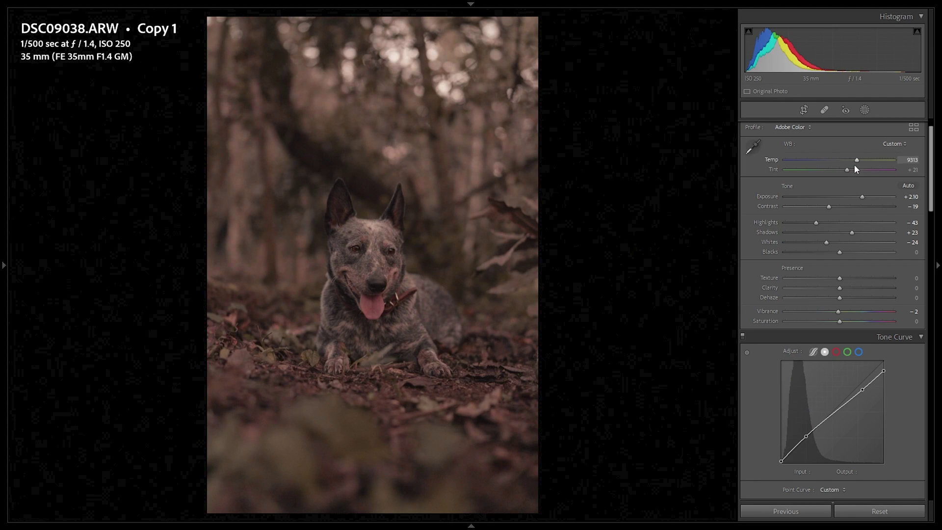
pyautogui.moveTo(832, 209); pyautogui.dragTo(865, 204)
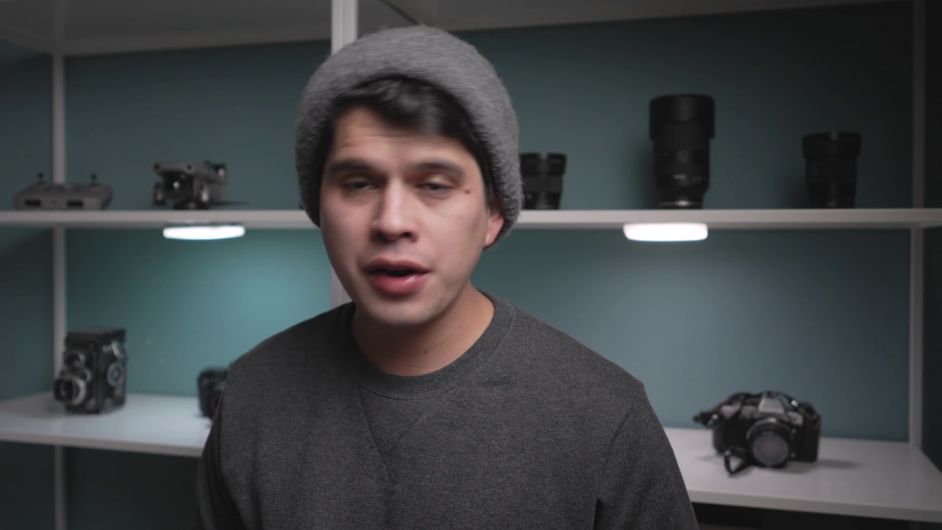